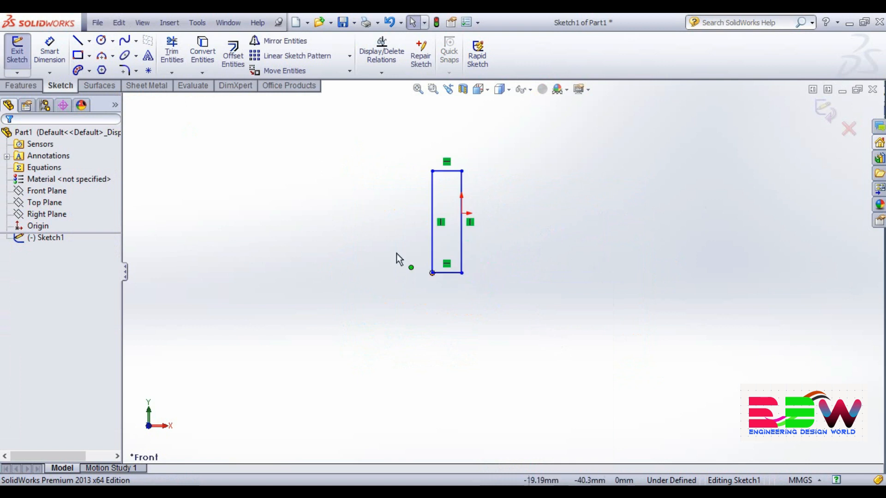
- Dimension the rectangle's top edge and set its width to 10 mm
left_click(46, 52)
left_click(447, 171)
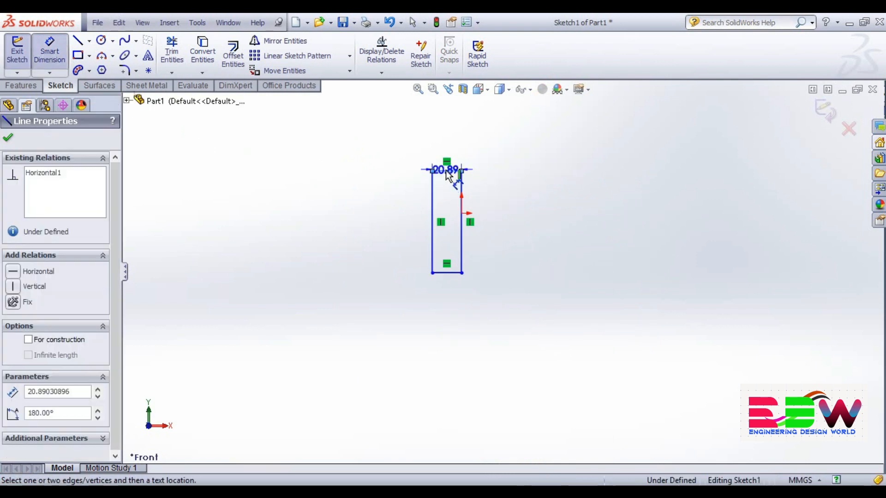
left_click(446, 150)
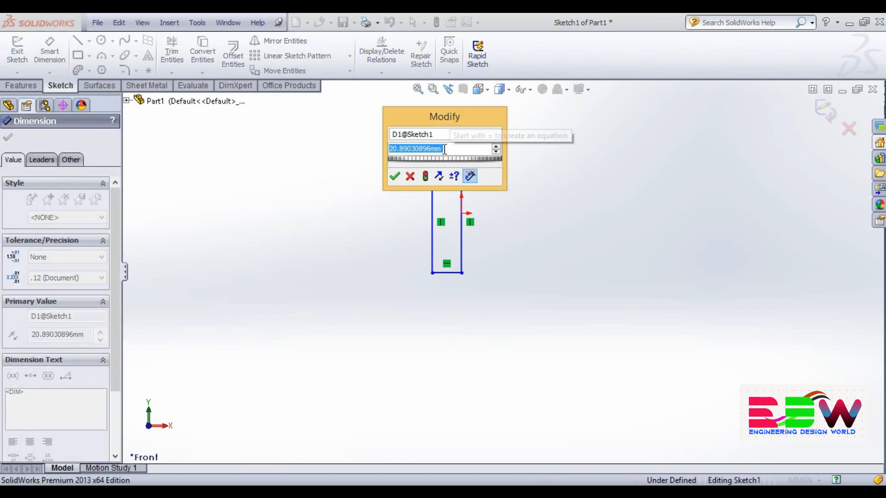
type("10")
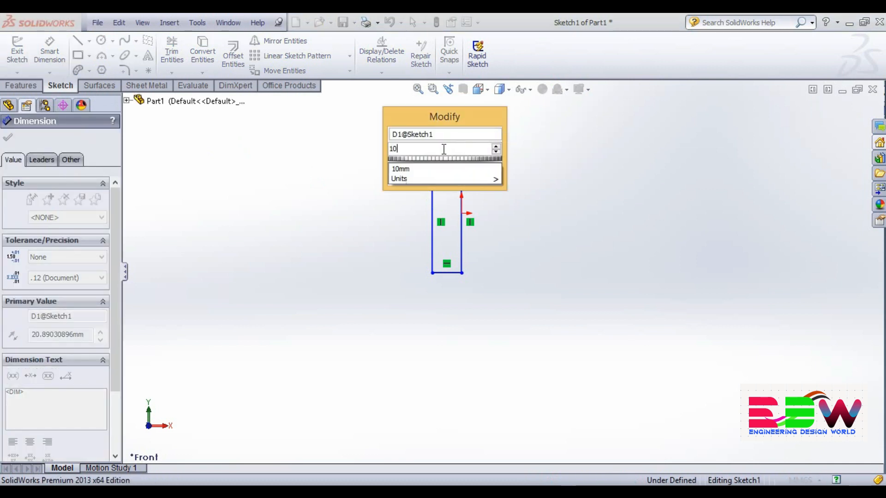
key("Return")
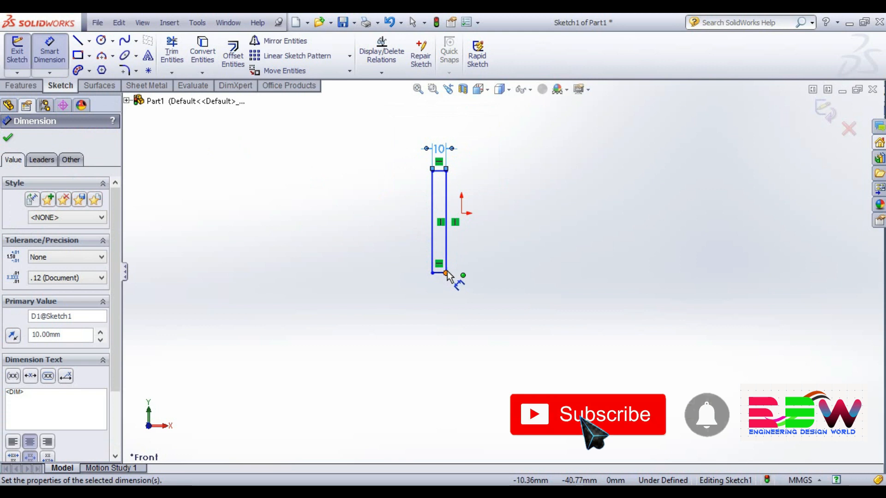
- Dimension the rectangle's left edge and set its height to 20 mm
left_click(431, 223)
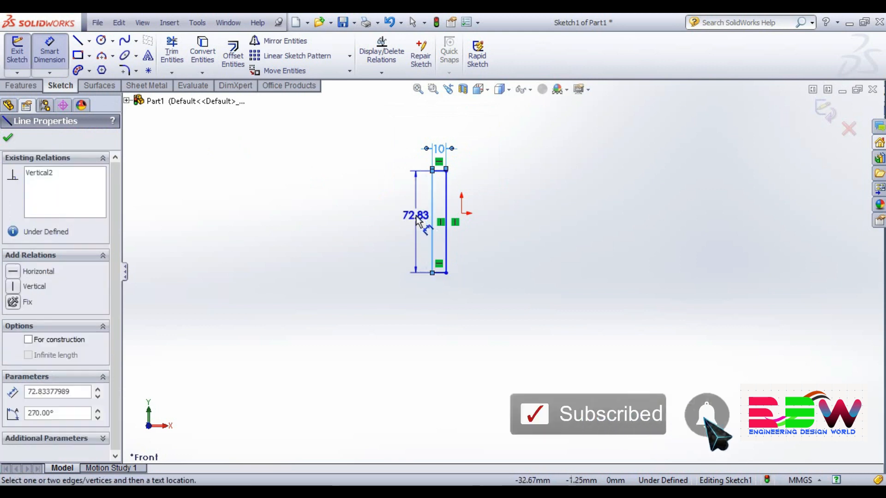
left_click(415, 216)
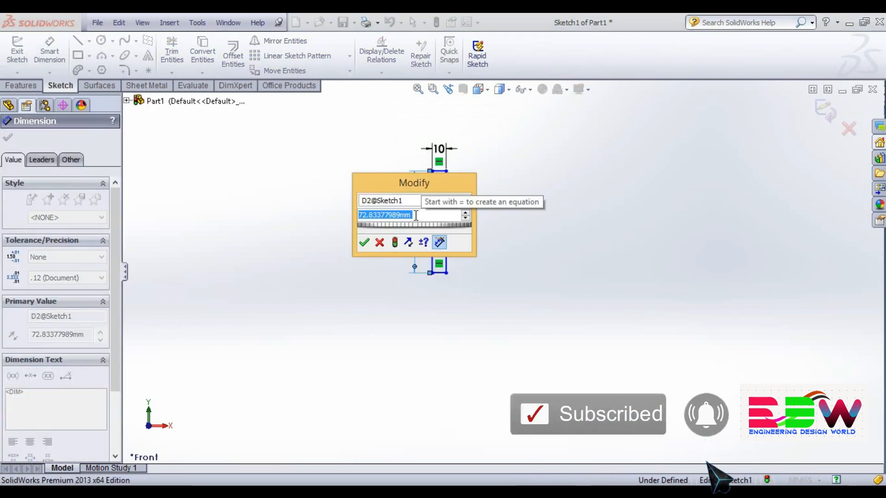
type("20")
key("Return")
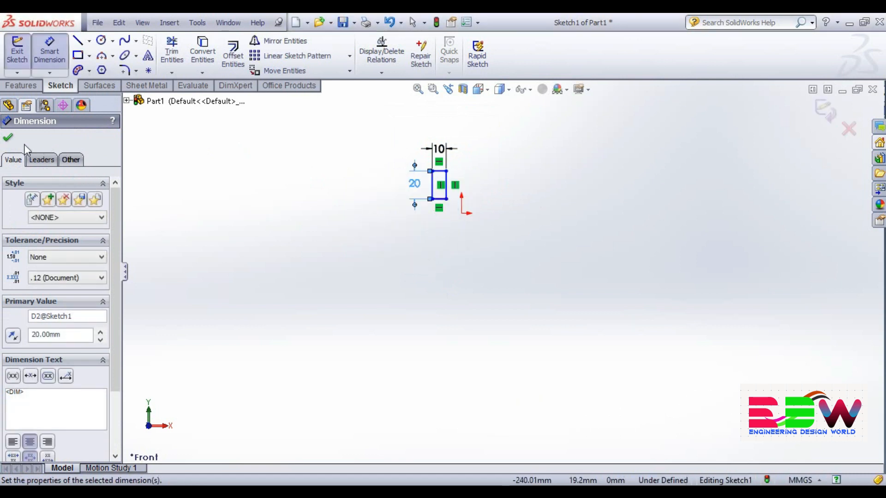
left_click(7, 137)
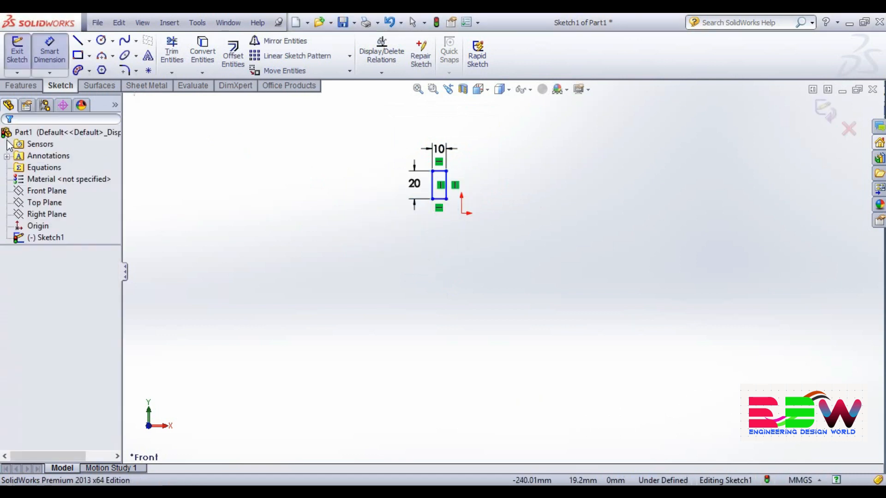
- Add a Midpoint relation between the rectangle's right vertical line and the sketch origin
left_click(446, 190)
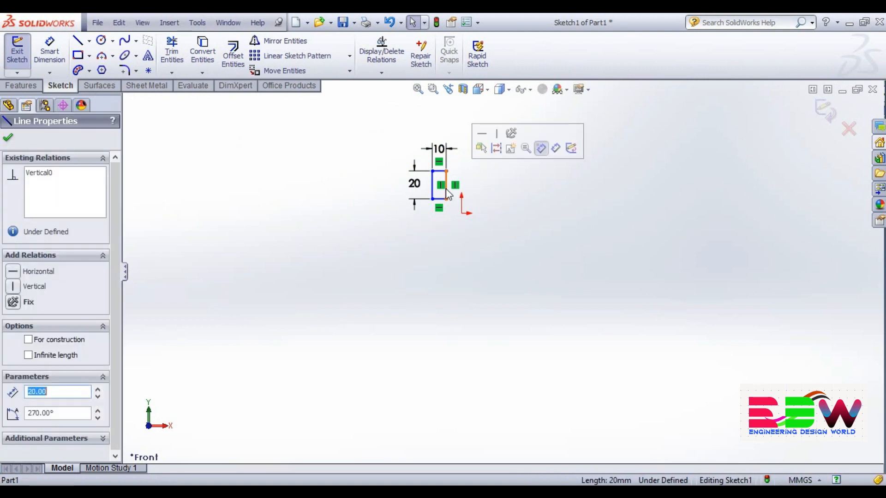
left_click(461, 214, "ctrl")
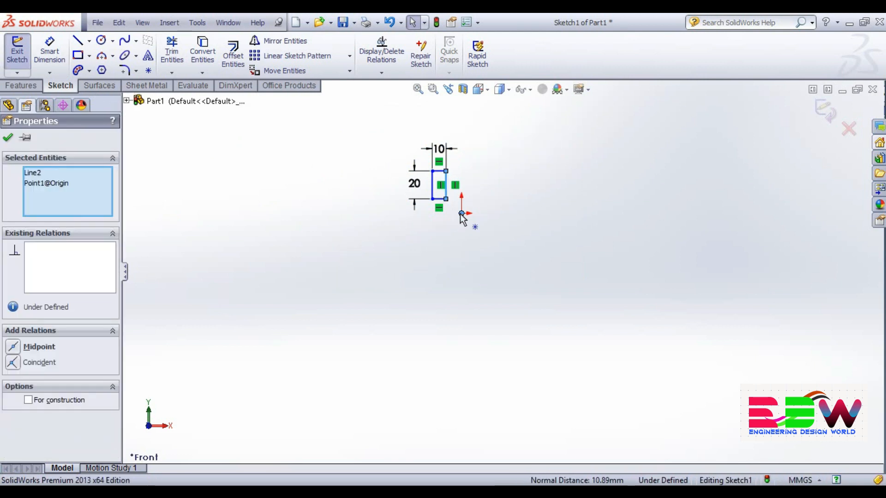
left_click(26, 349)
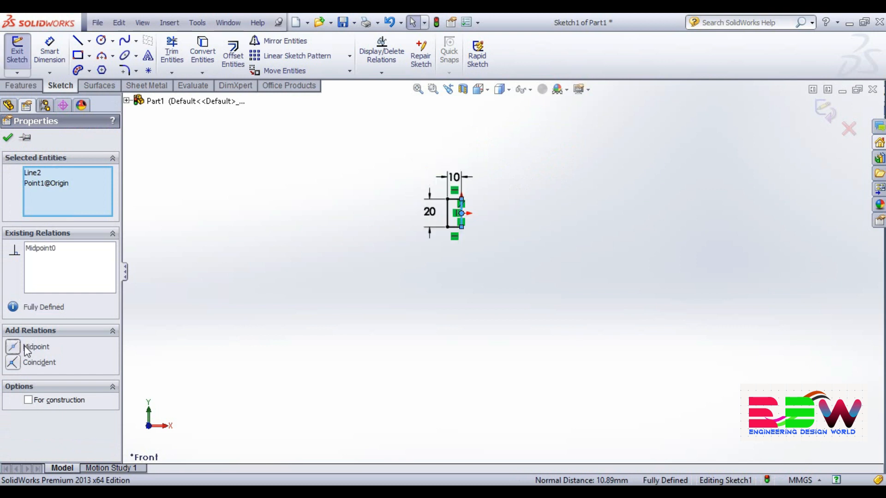
scroll(427, 290, "down", 2)
scroll(563, 127, "up", 1)
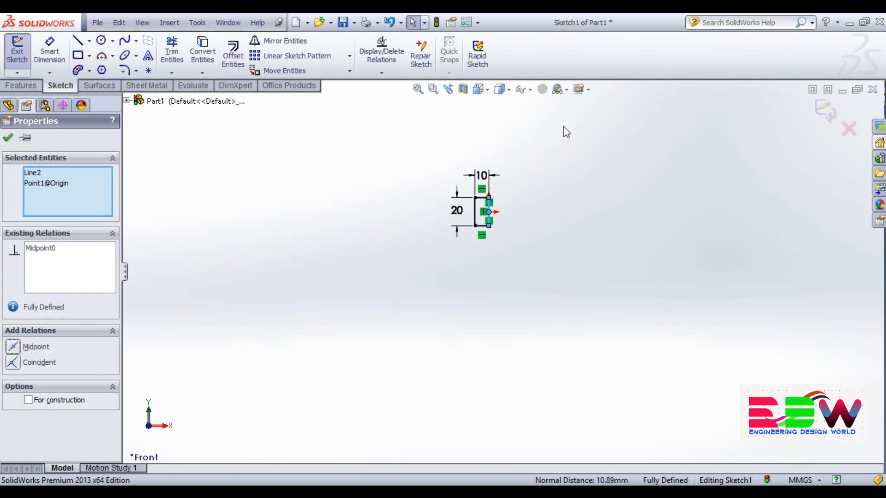
middle_click_drag(563, 126, 542, 191, "ctrl")
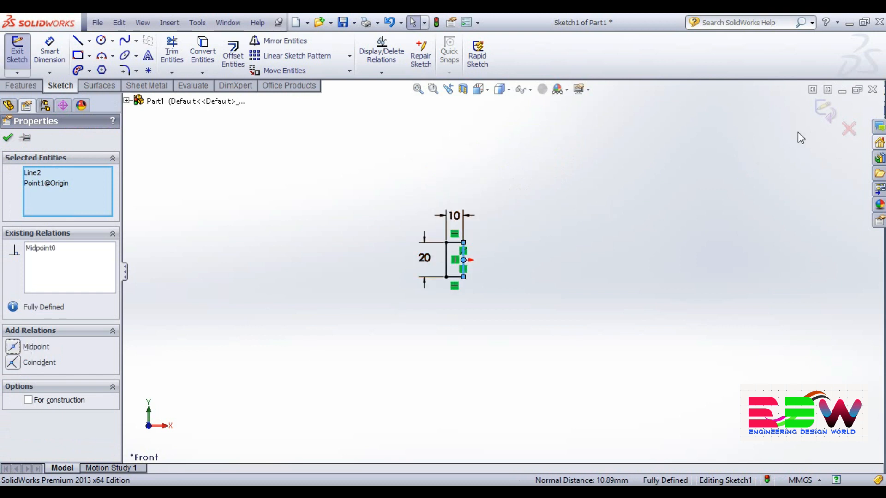
key("Escape")
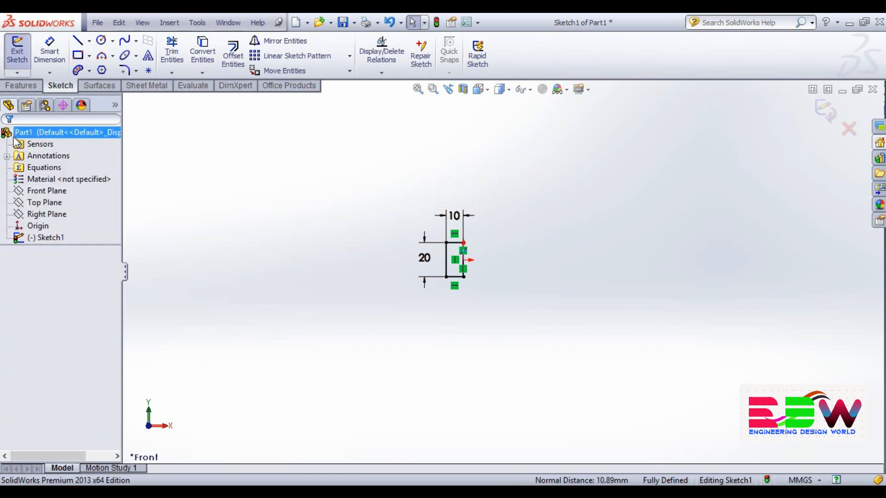
- Revolve the rectangle 360 degrees about its left vertical line to form a solid cylinder
left_click(24, 84)
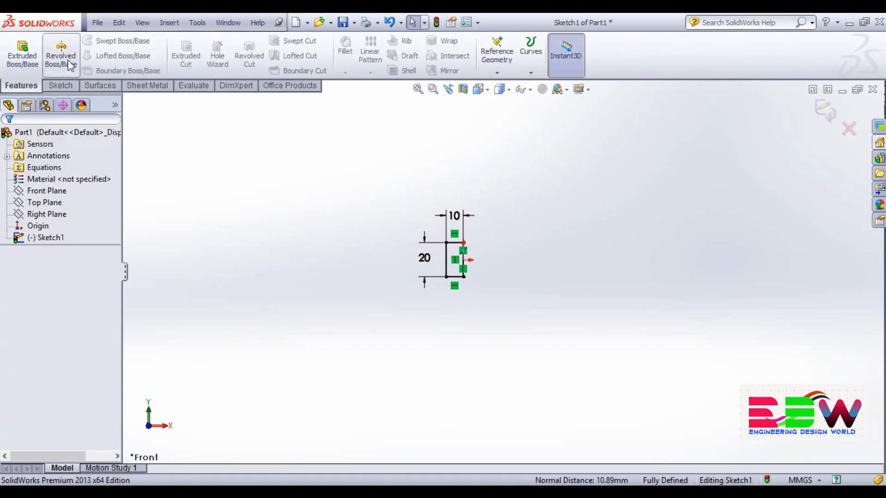
left_click(68, 54)
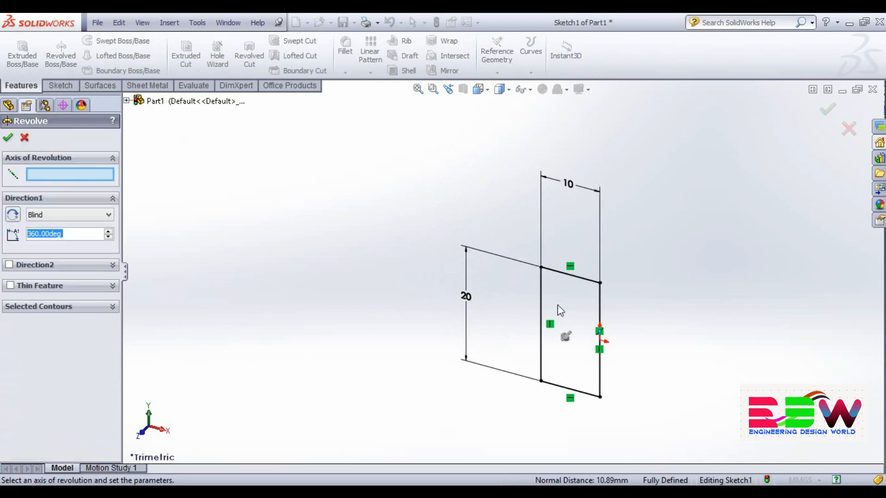
left_click(542, 300)
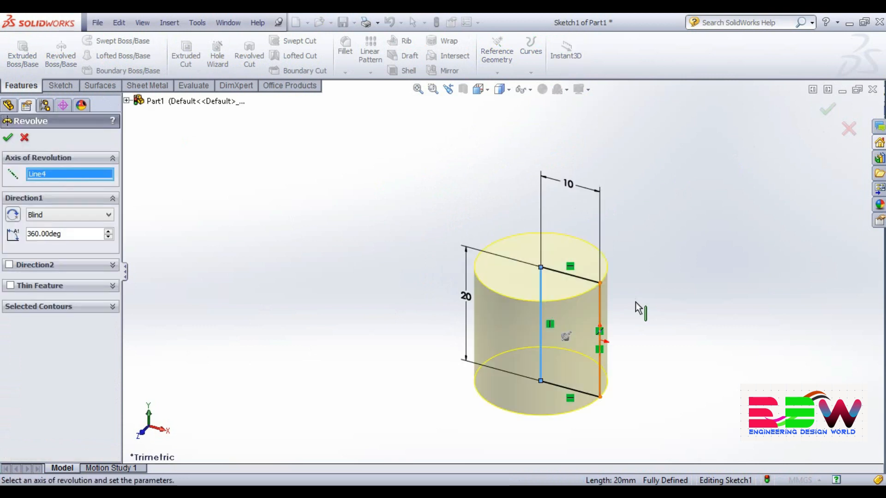
key("f")
left_click(9, 138)
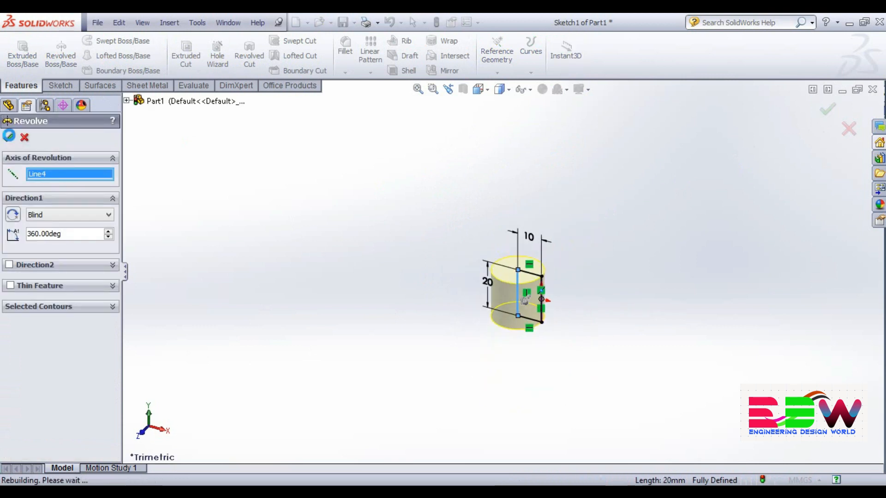
left_click(329, 264)
- On the Front Plane, sketch a vertical line along the cylinder's centre, starting about 2.7 mm below its top edge
scroll(350, 247, "down", 2)
scroll(462, 273, "up", 4)
scroll(659, 297, "up", 3)
scroll(632, 282, "down", 3)
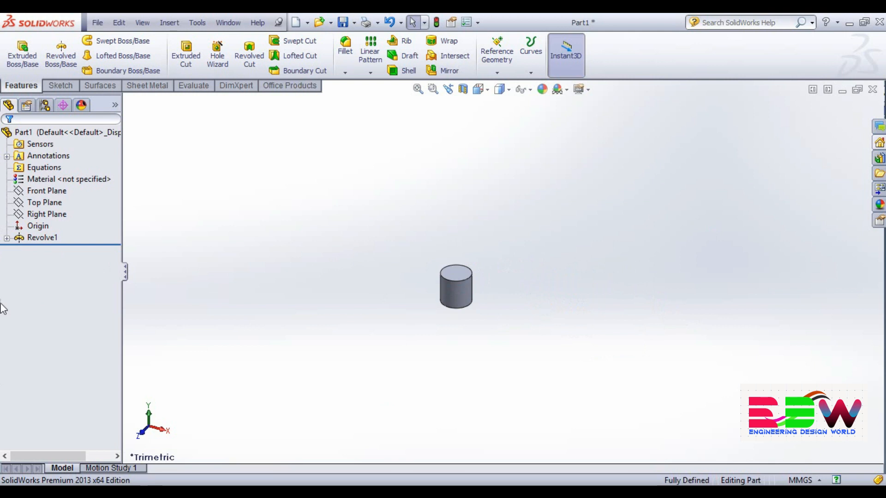
left_click(33, 192)
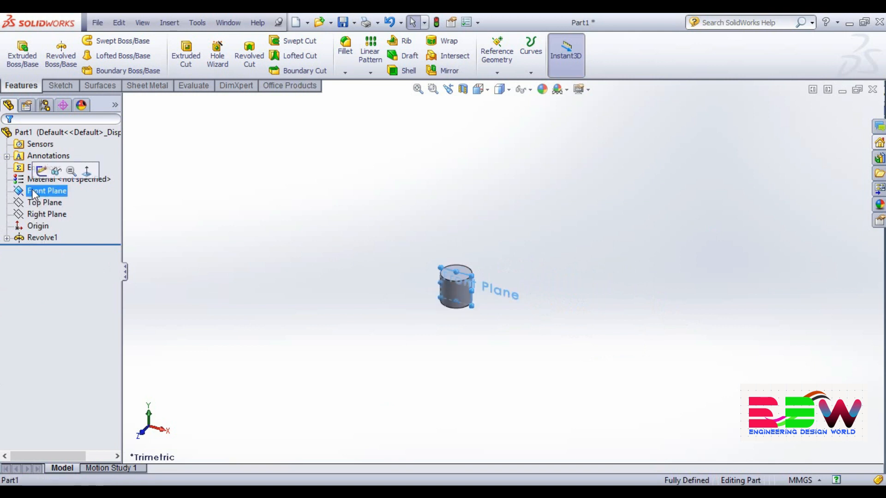
left_click(71, 171)
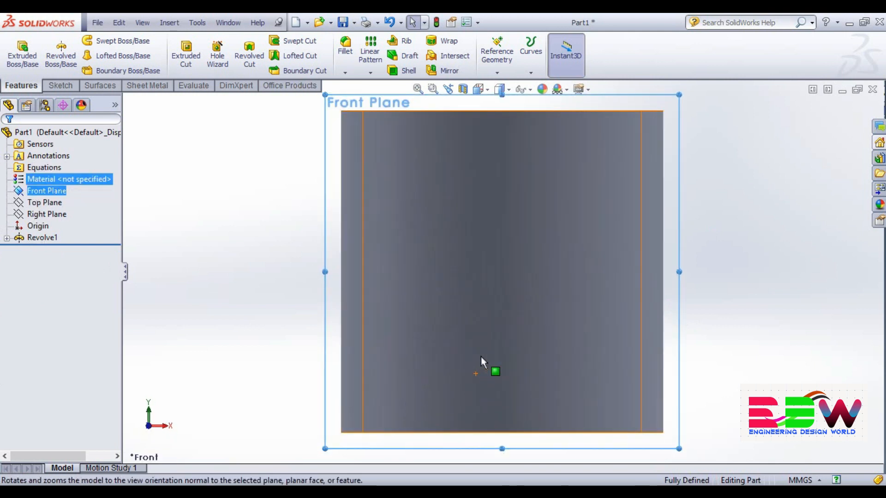
scroll(846, 253, "up", 3)
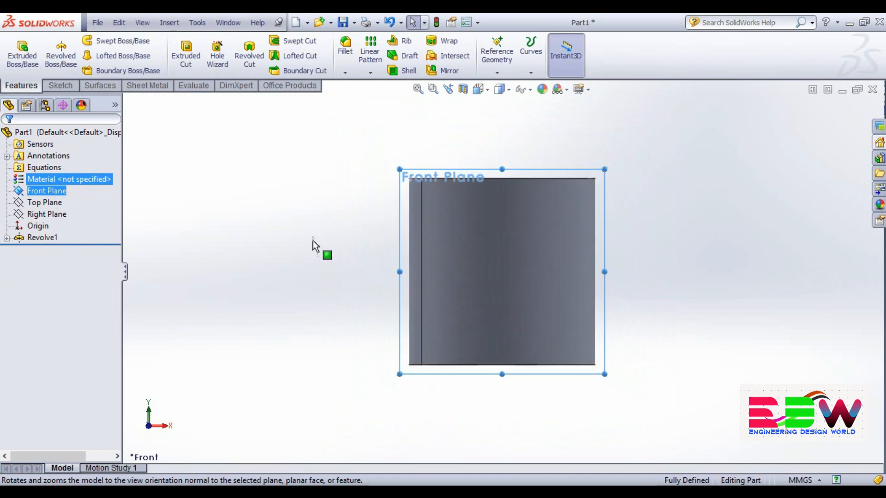
left_click(60, 85)
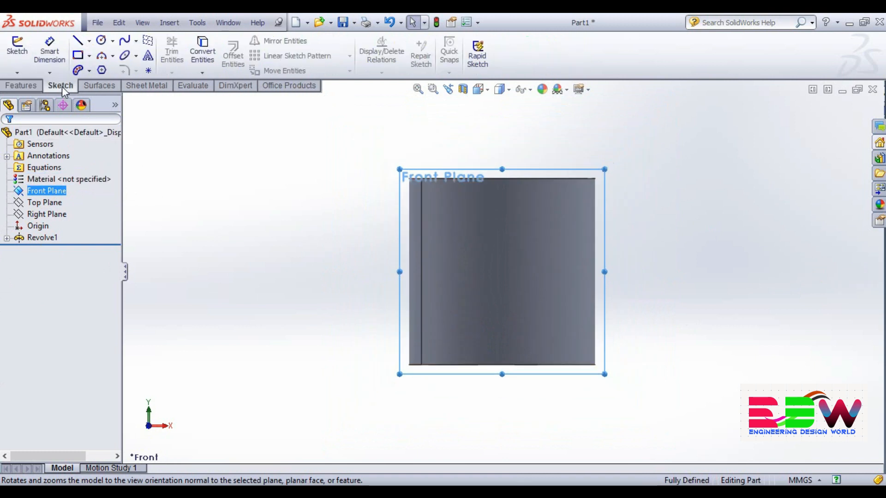
left_click(79, 41)
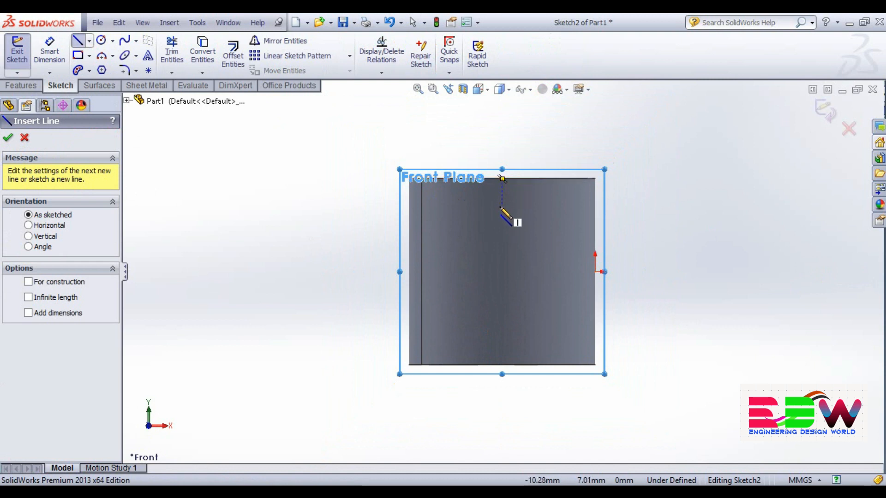
left_click(502, 179)
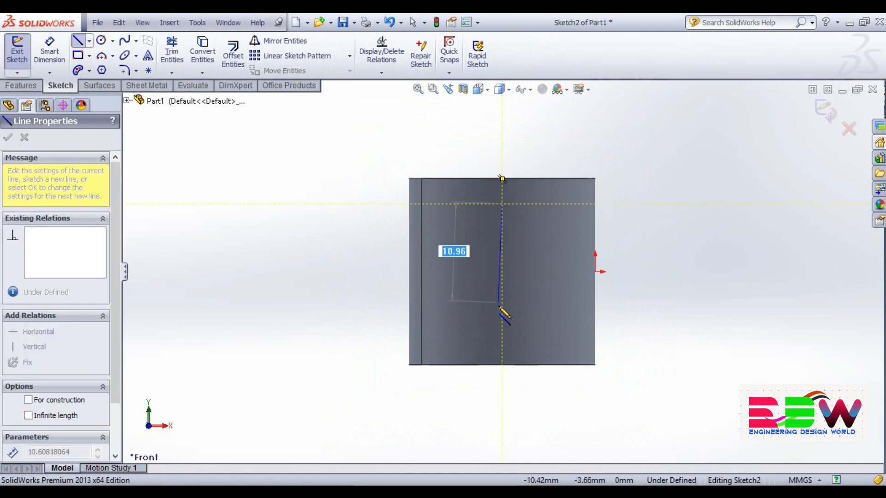
left_click(502, 340)
right_click(502, 272)
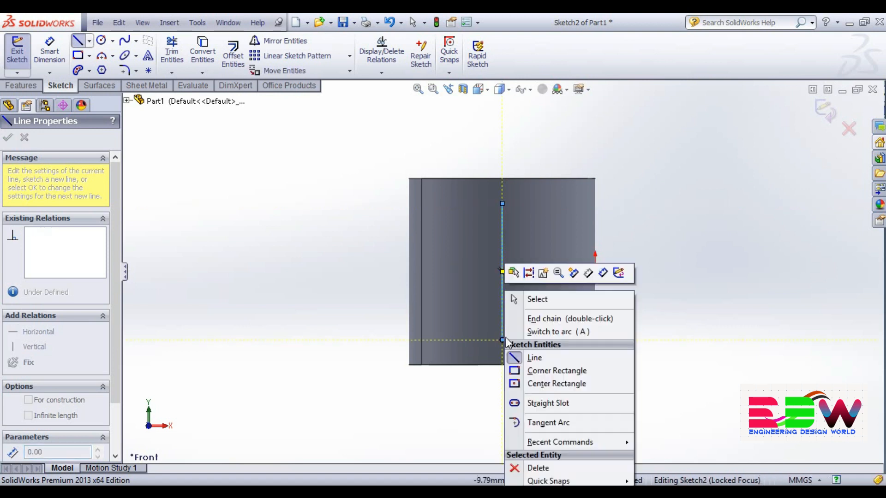
left_click(537, 301)
- Dimension the line's upper endpoint 2 mm from the cylinder's top edge
scroll(655, 263, "up", 2)
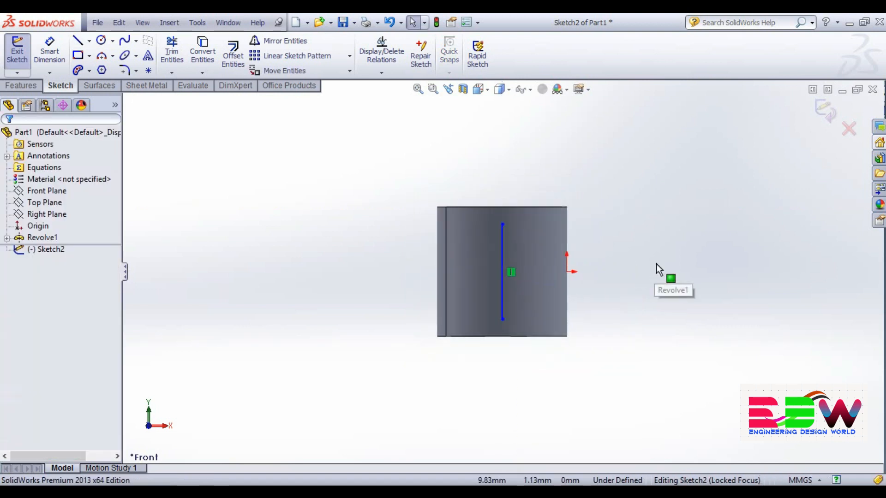
scroll(656, 261, "down", 2)
left_click(50, 51)
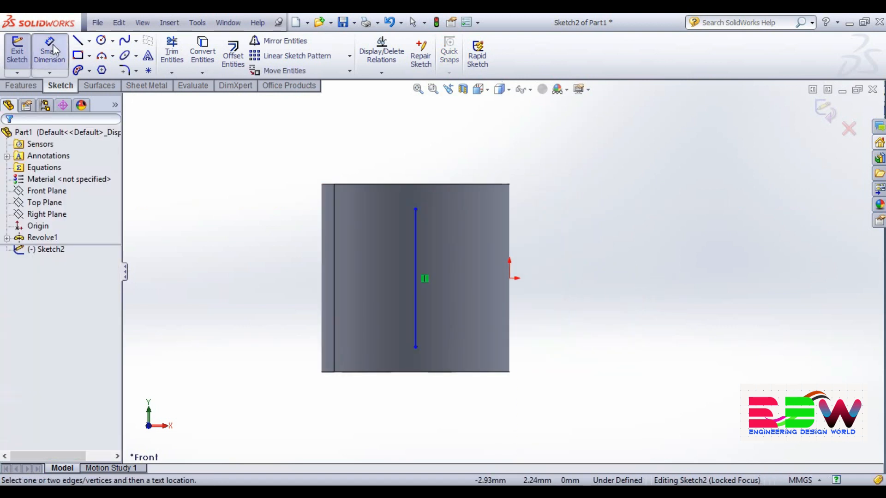
left_click(415, 209)
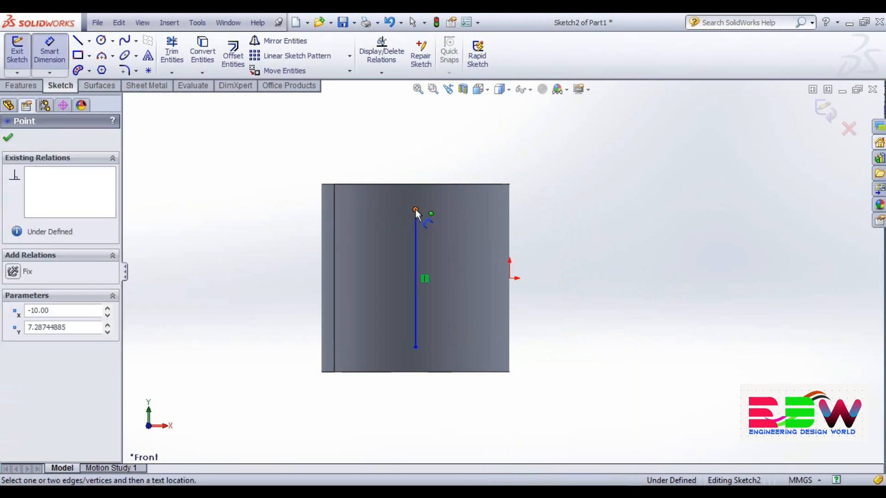
left_click(416, 183)
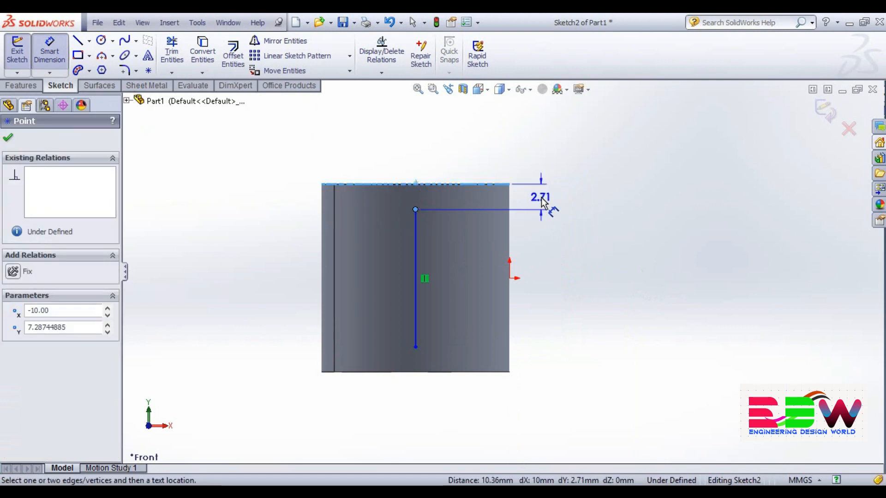
left_click(533, 202)
type("2")
key("Return")
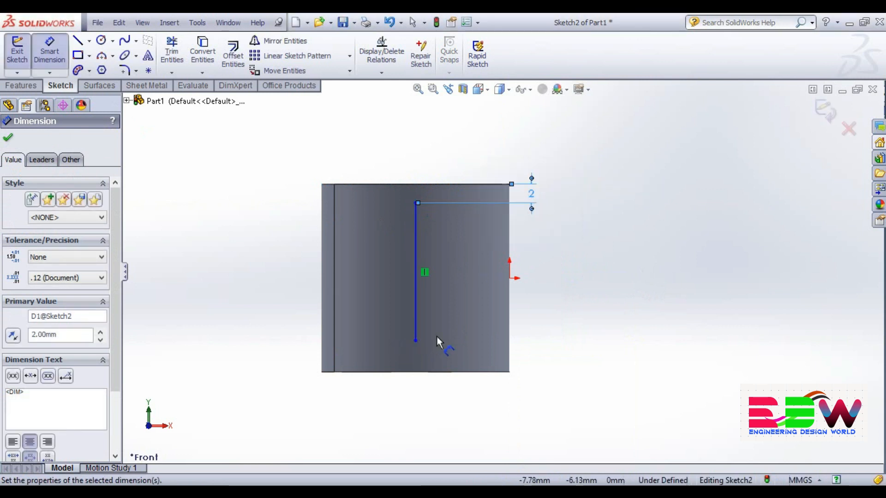
- Dimension the line's lower endpoint 2 mm from the cylinder's bottom edge
left_click(415, 341)
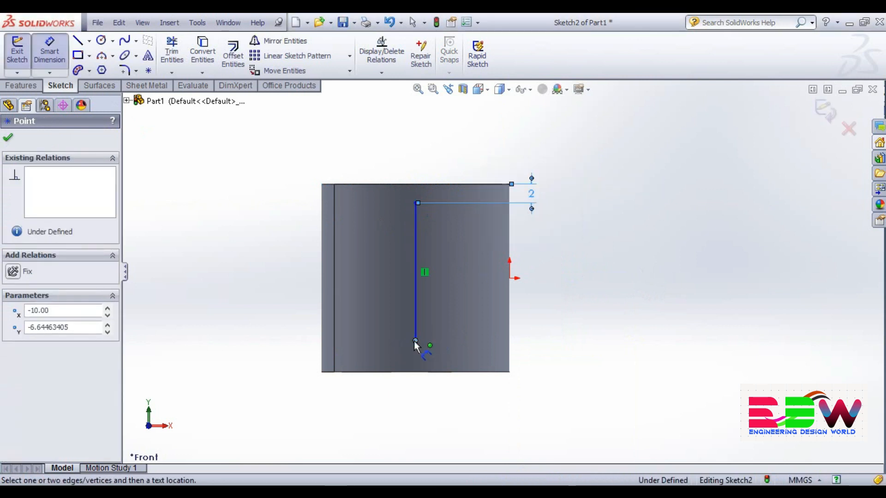
left_click(416, 374)
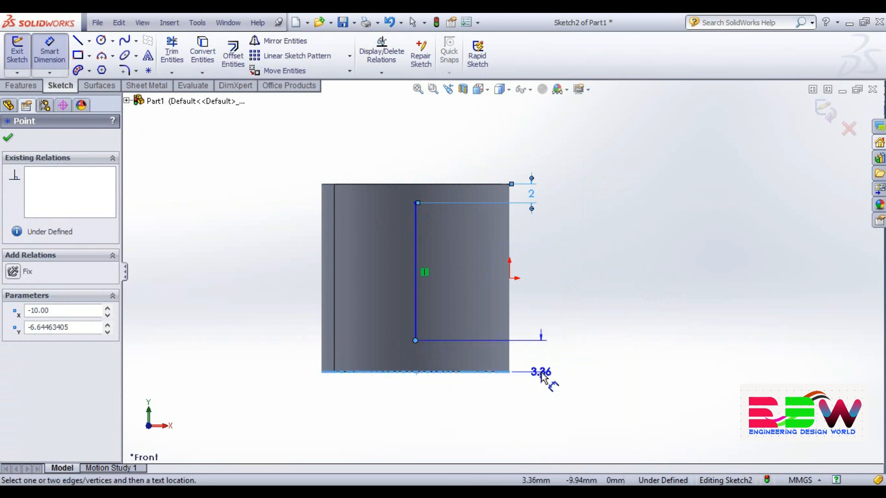
left_click(532, 369)
type("2")
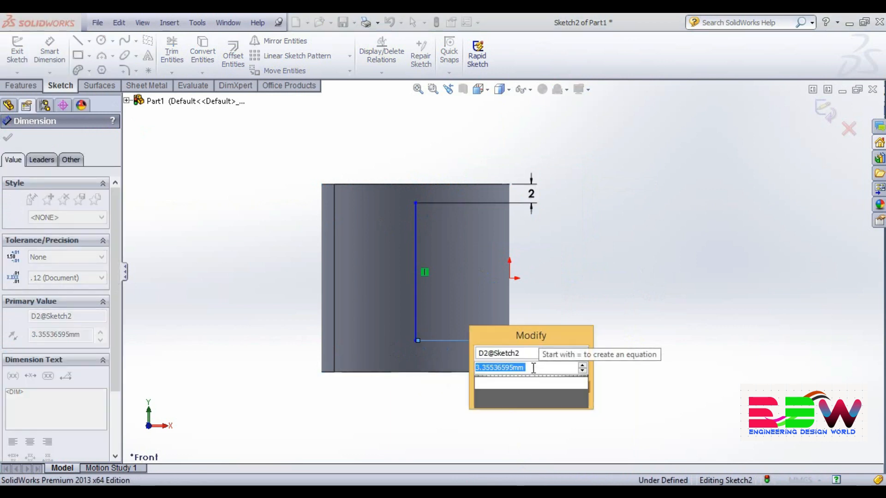
key("Return")
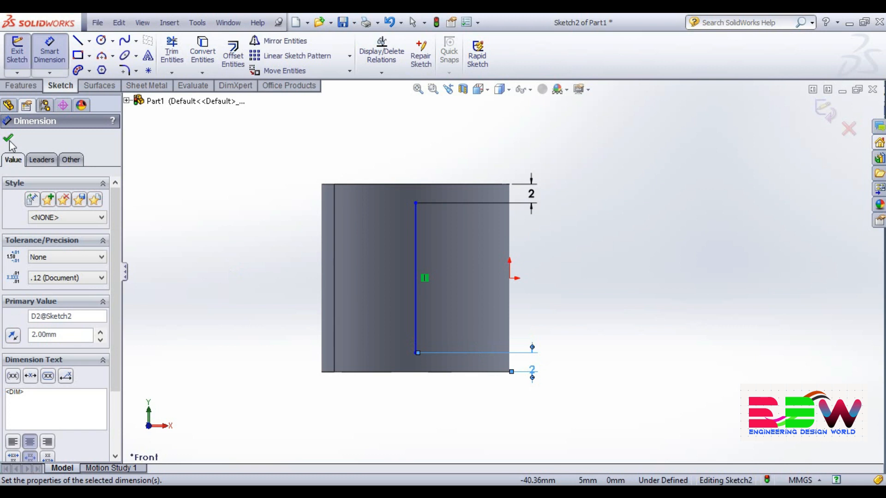
- Finish dimensioning the vertical line and exit the Front Plane sketch
left_click(9, 140)
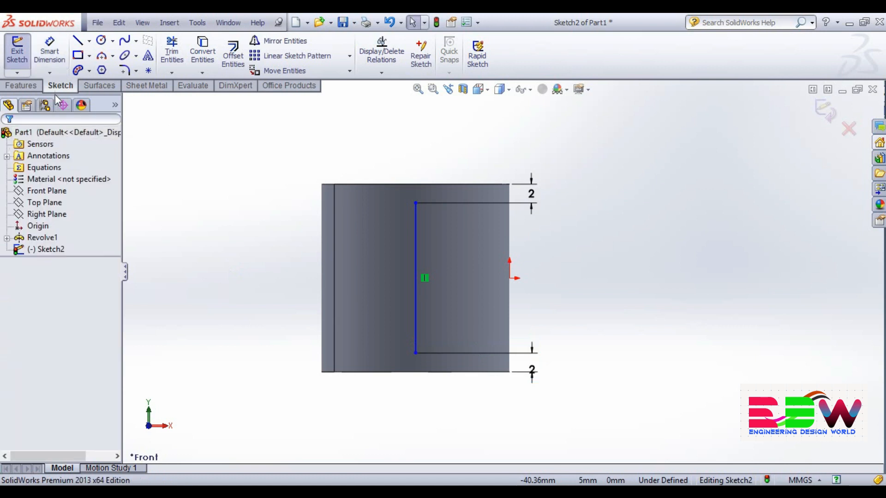
left_click(825, 113)
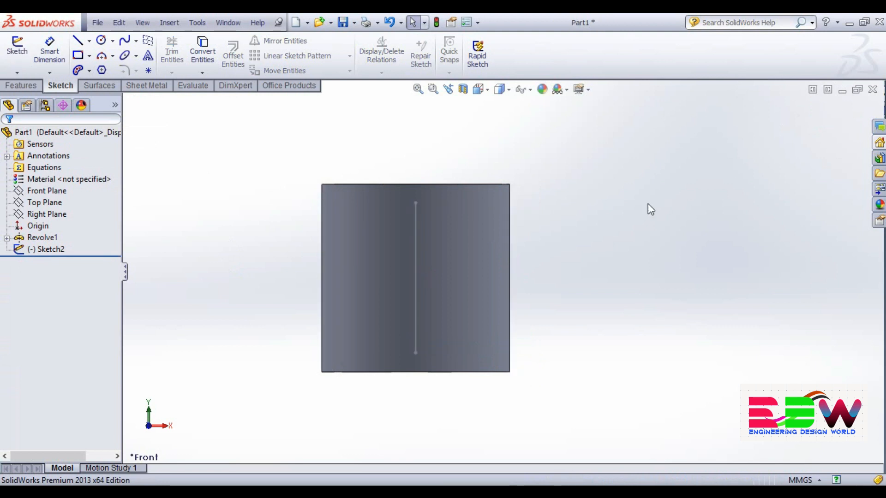
middle_click_drag(254, 181, 181, 247)
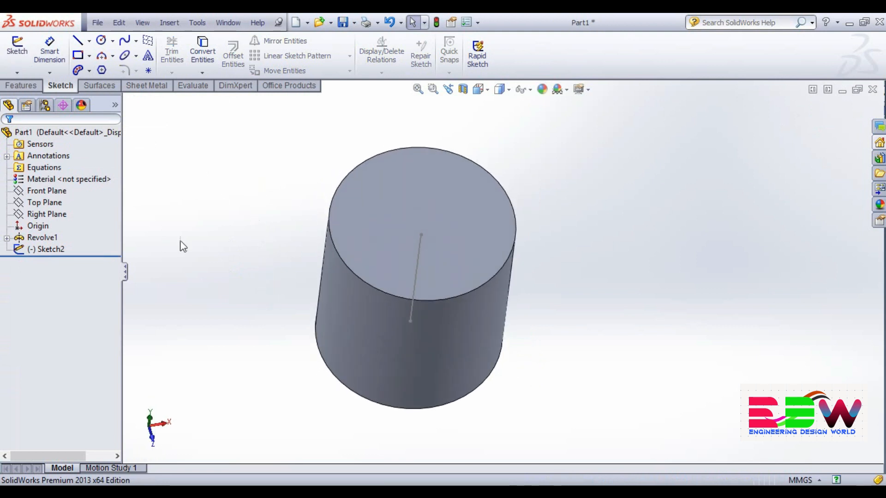
- On the Top Plane, sketch a vertical centerline about 20 mm long from the cylinder's centre down past its front edge
left_click(37, 203)
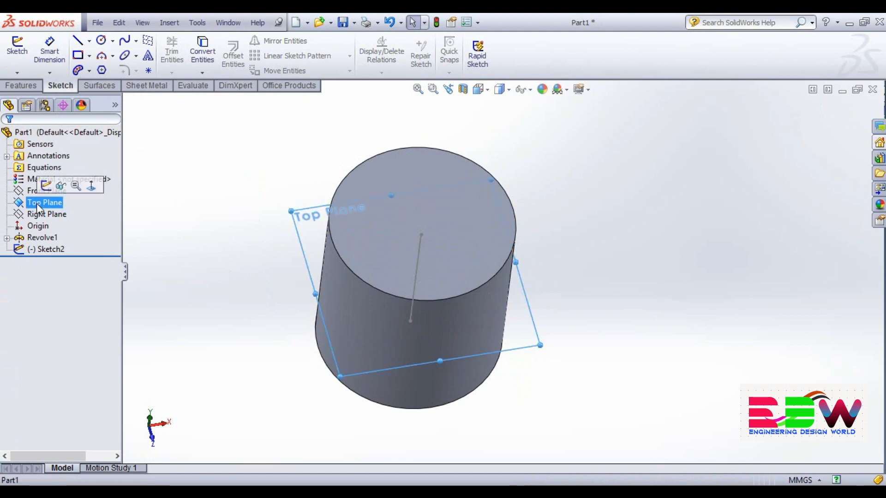
left_click(100, 185)
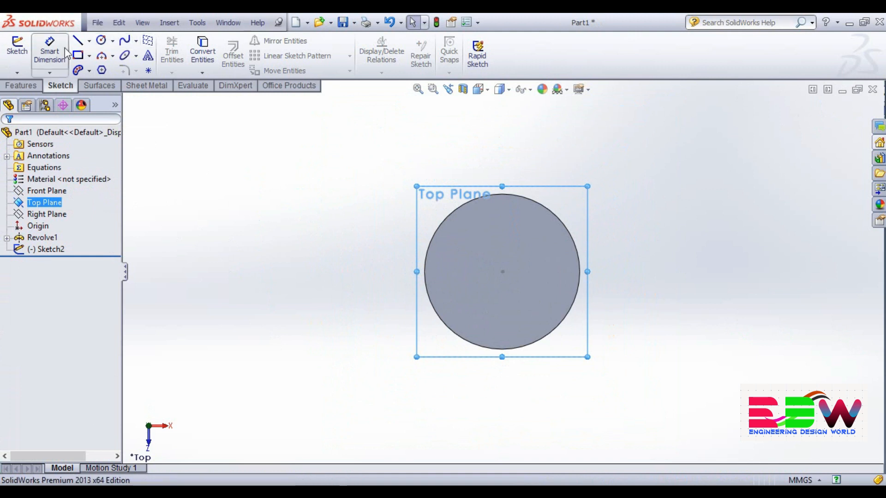
left_click(88, 42)
left_click(107, 68)
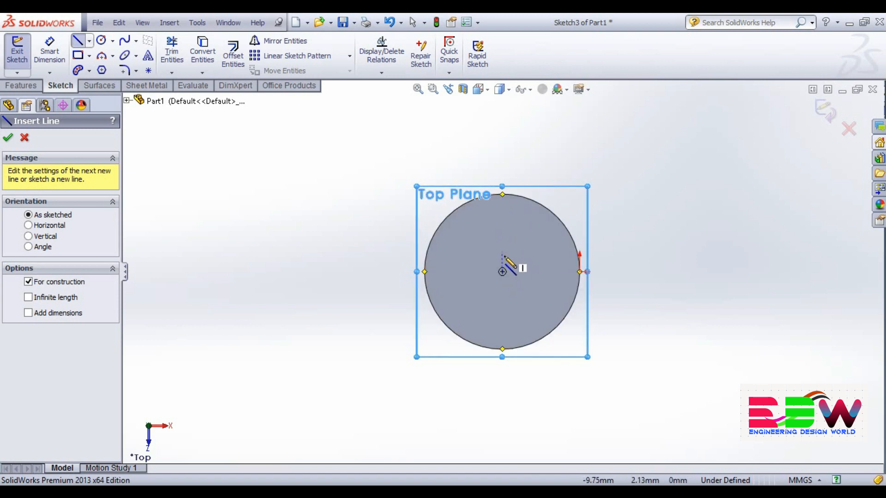
left_click(503, 272)
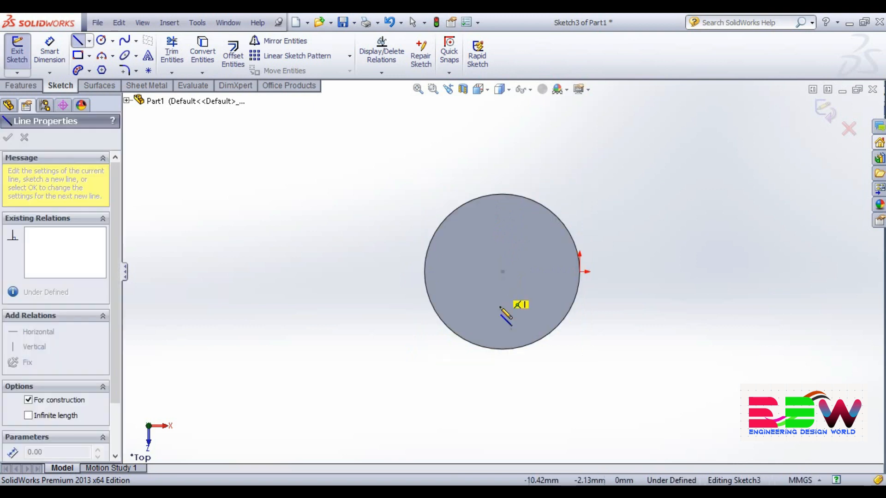
left_click(501, 427)
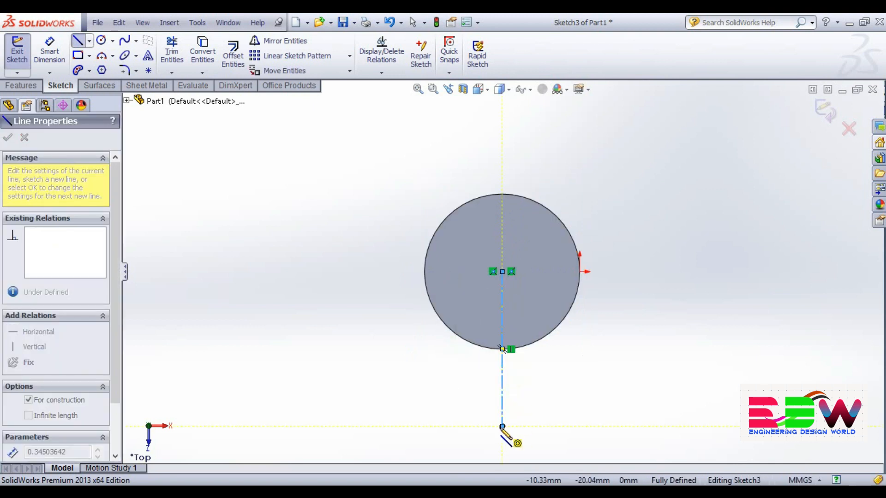
right_click(505, 422)
left_click(530, 305)
key("z")
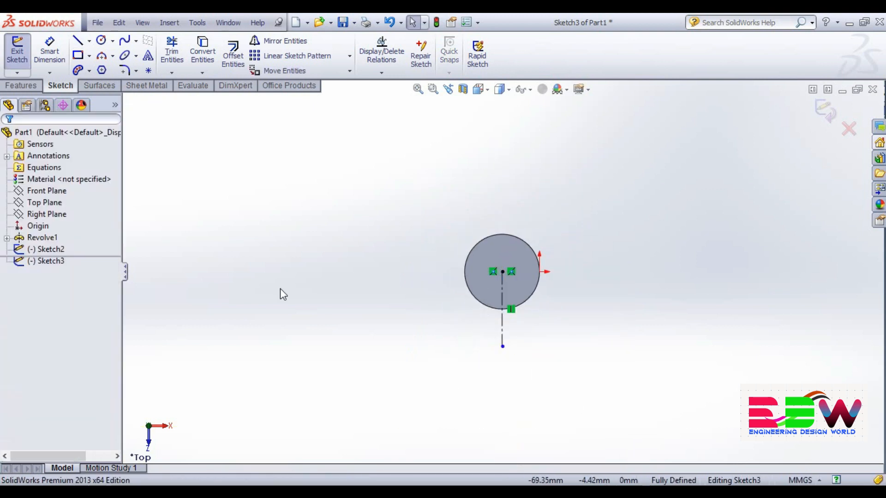
- Sketch a horizontal line about 28 mm long passing through the centerline's lower endpoint
left_click(78, 42)
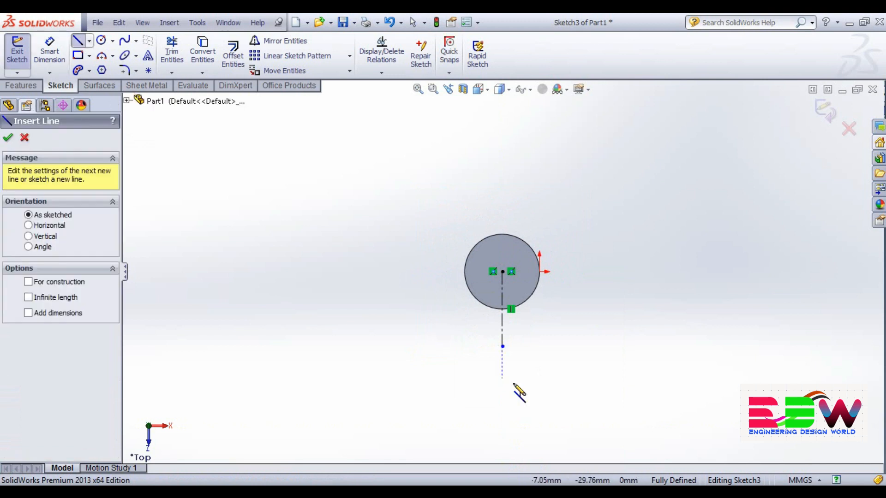
left_click(454, 347)
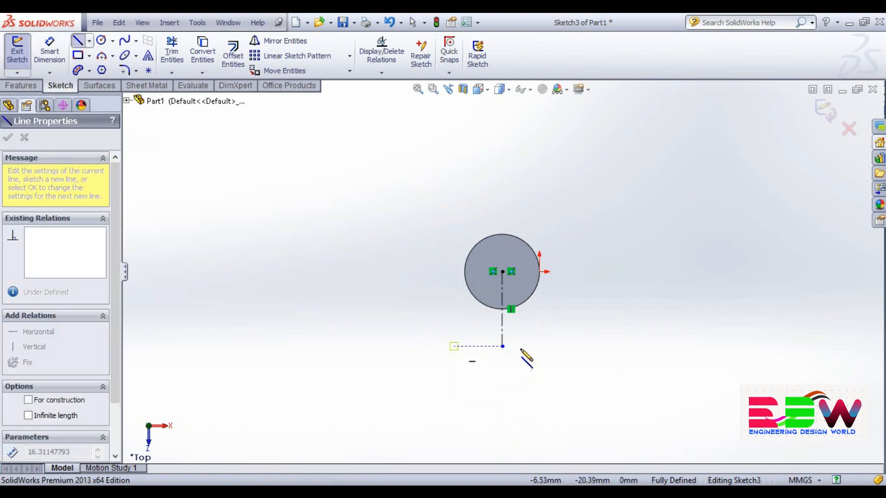
left_click(560, 346)
right_click(560, 346)
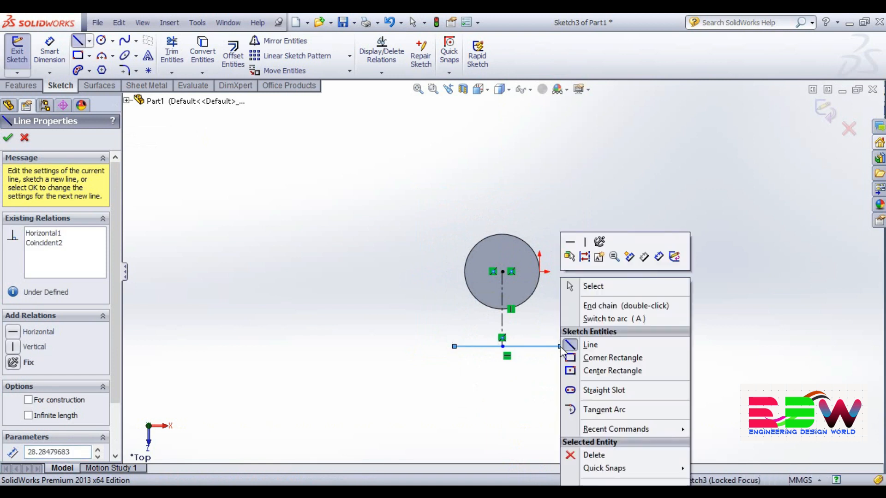
left_click(601, 287)
scroll(613, 323, "down", 3)
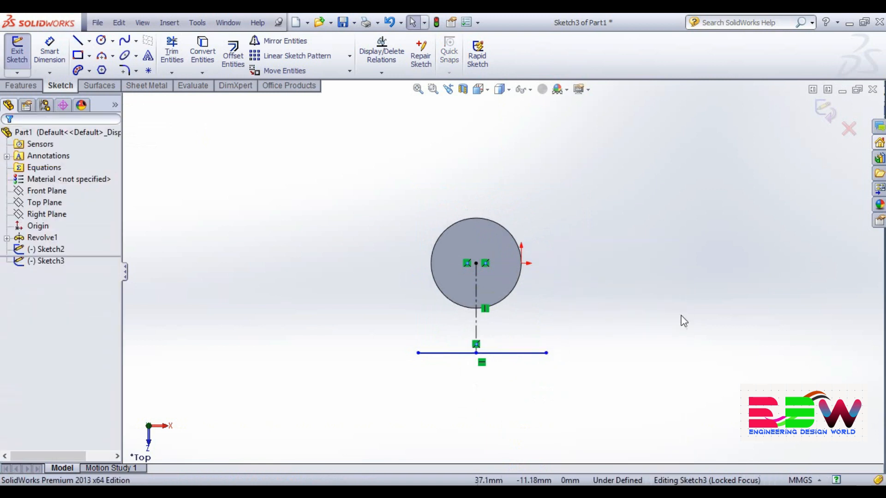
- Dimension the vertical centerline's length as 50 mm
left_click(104, 132)
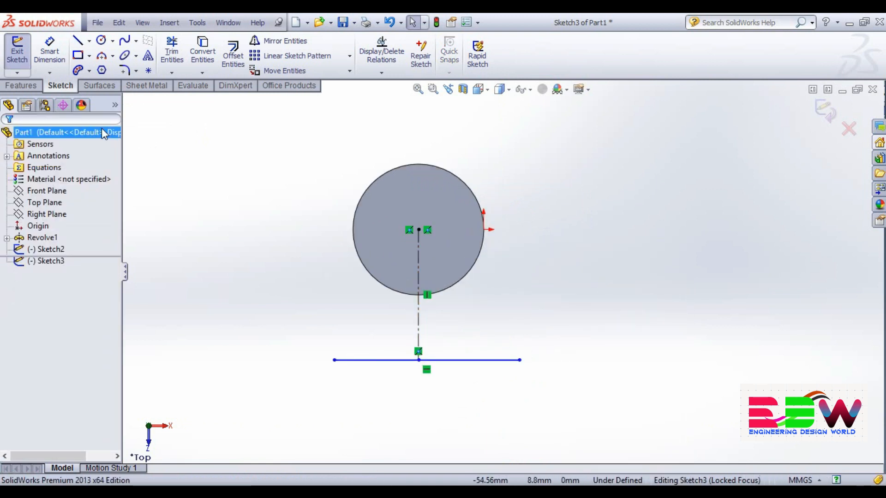
left_click(49, 52)
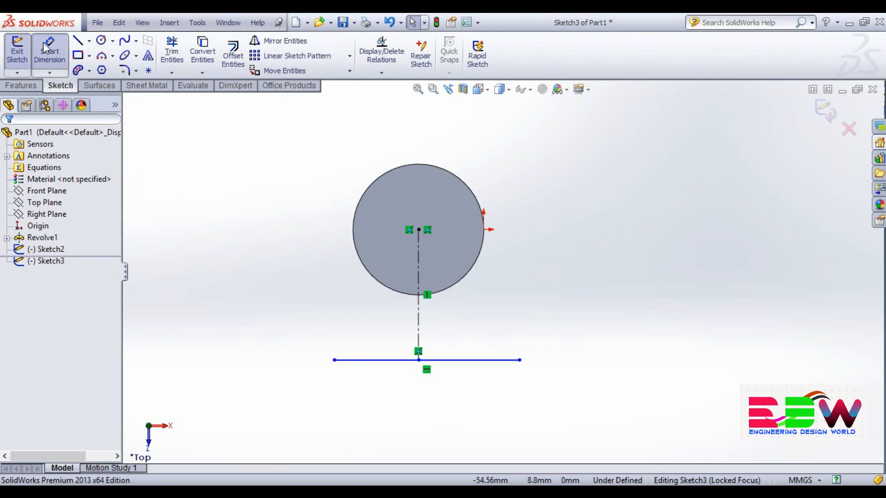
left_click(418, 312)
left_click(471, 326)
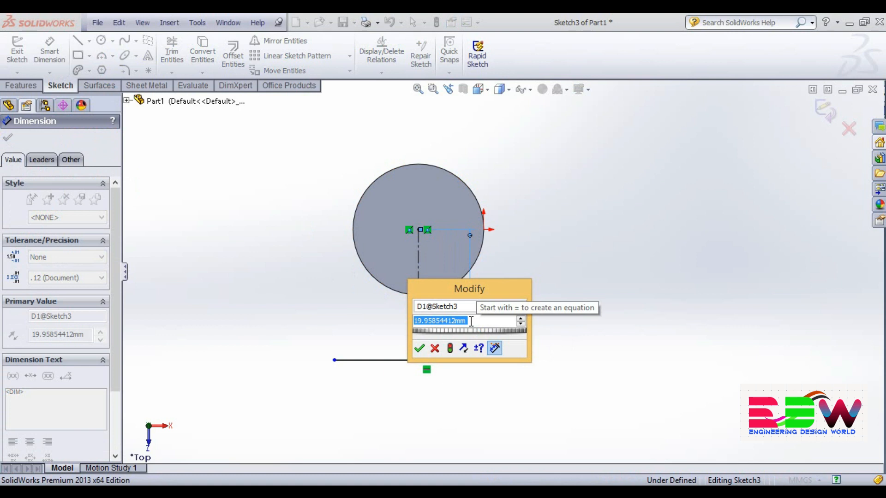
type("50")
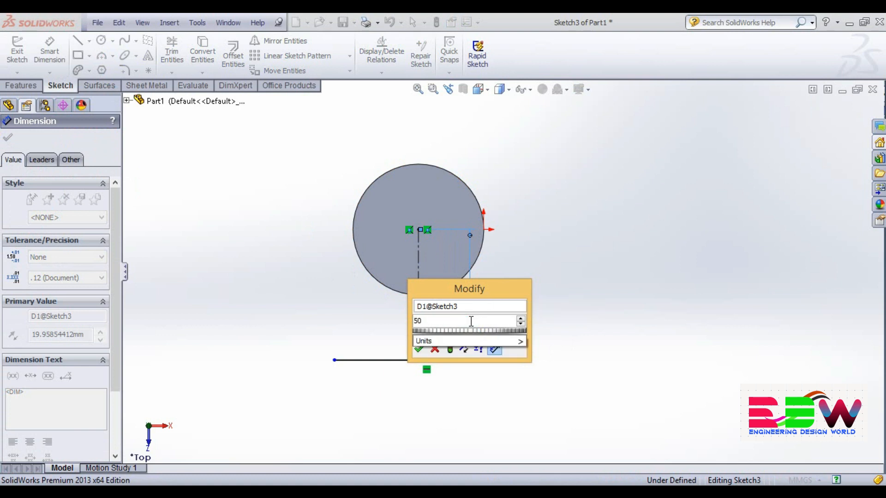
key("Return")
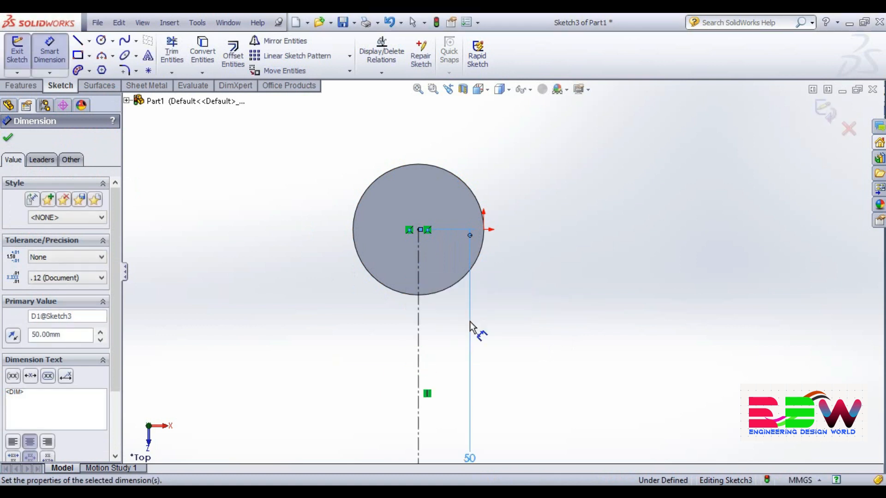
- Dimension the horizontal line's length as 35 mm
scroll(491, 358, "down", 4)
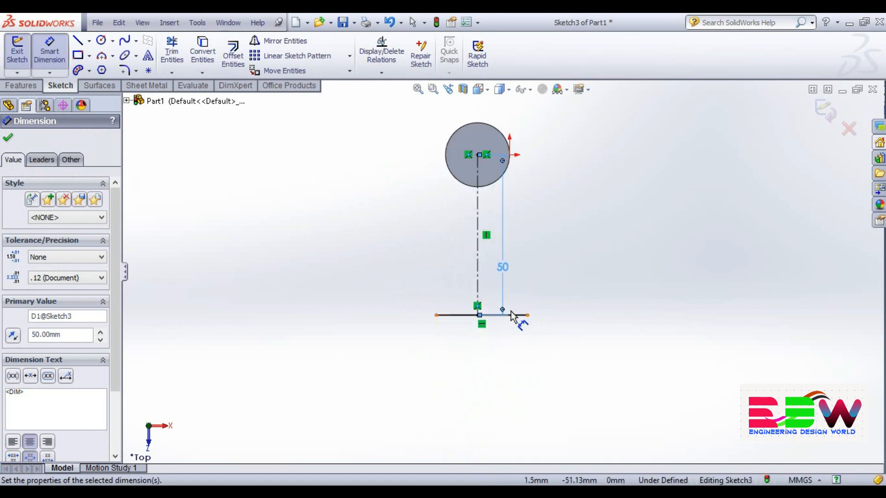
left_click(503, 316)
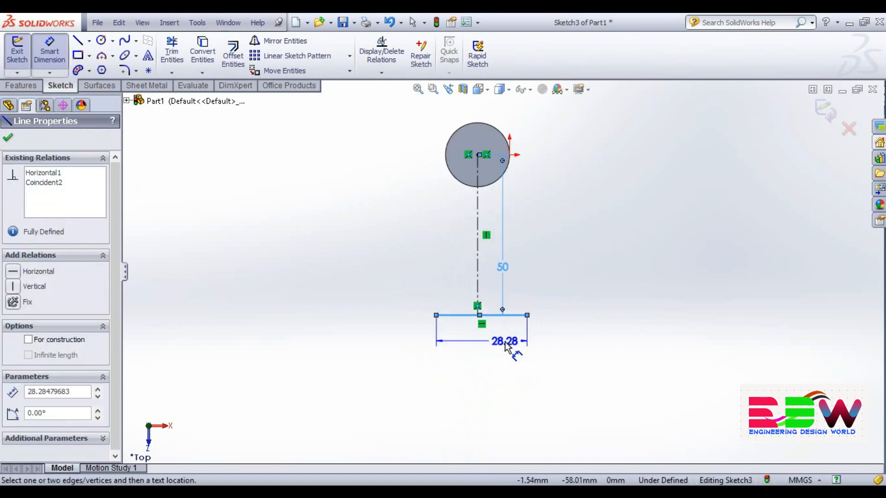
left_click(506, 341)
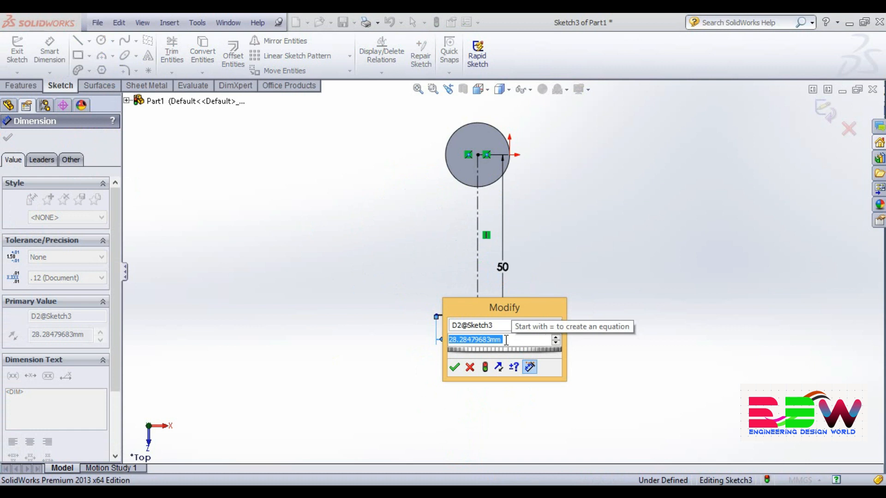
type("35")
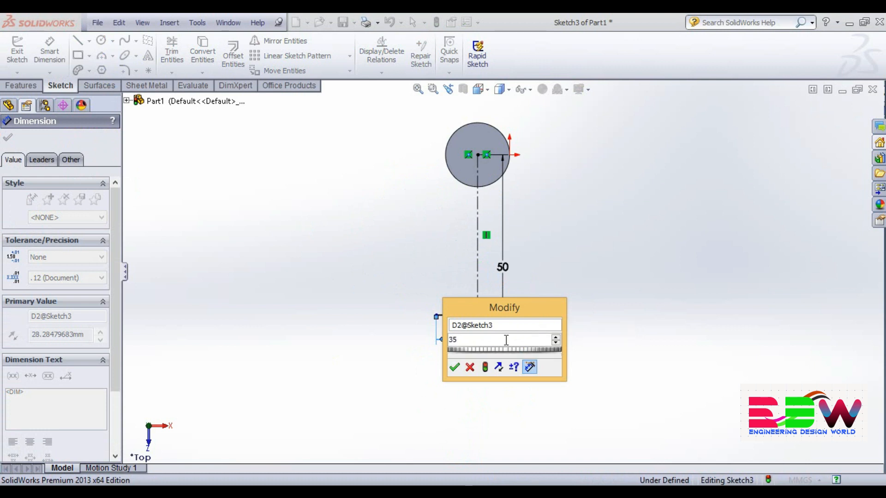
key("Return")
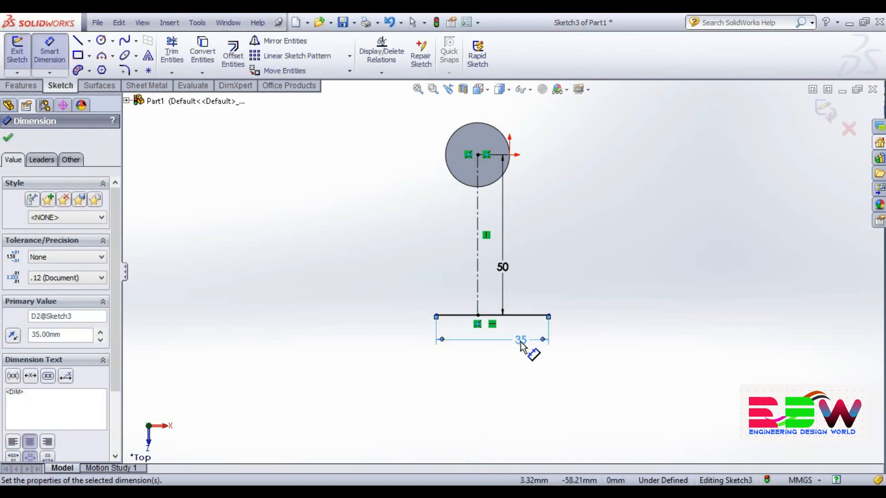
- Change the horizontal line's length dimension to 40 mm and leave the Smart Dimension command
double_click(521, 342)
type("40")
key("Return")
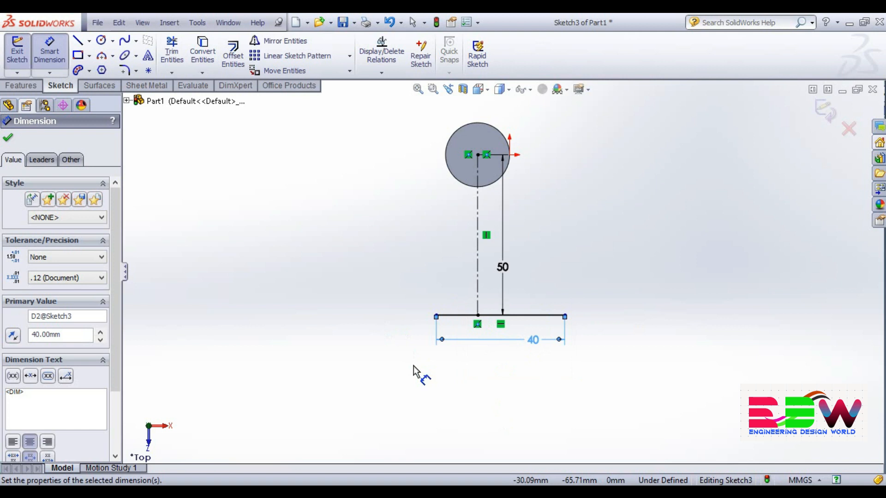
left_click(524, 317)
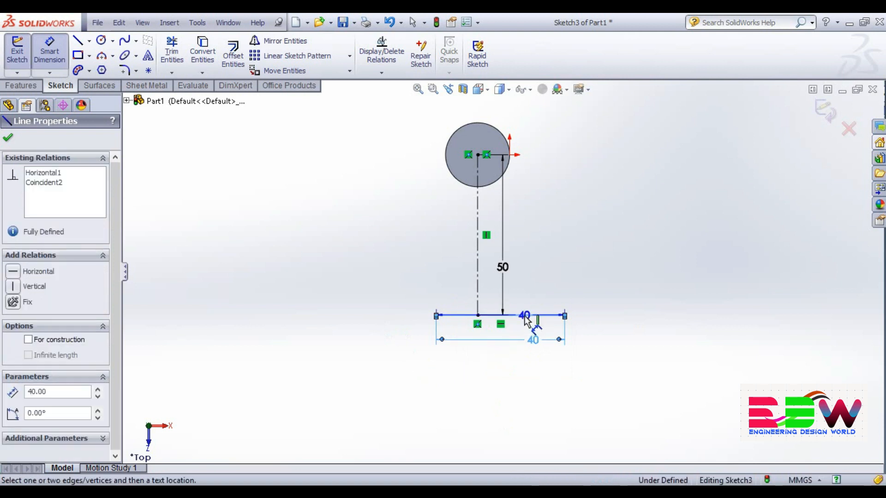
key("Escape")
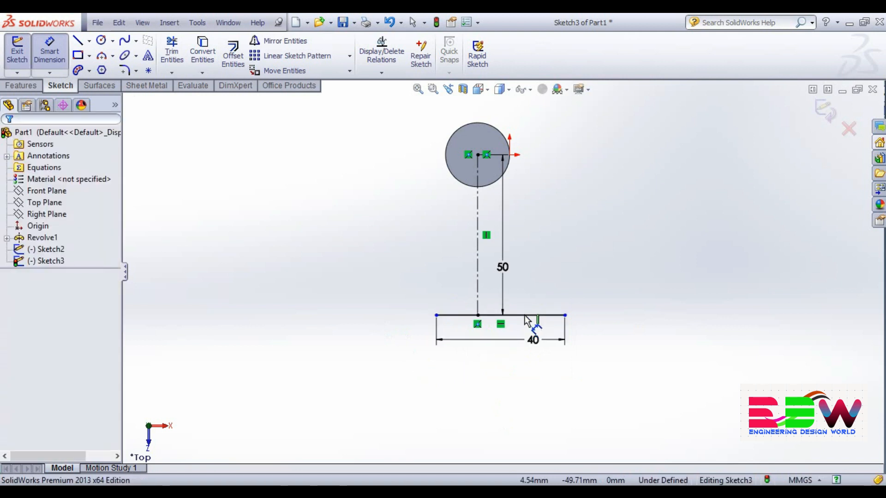
key("Escape")
- Add a Midpoint relation between the horizontal line and the centerline's lower endpoint, and exit the sketch
left_click(526, 316)
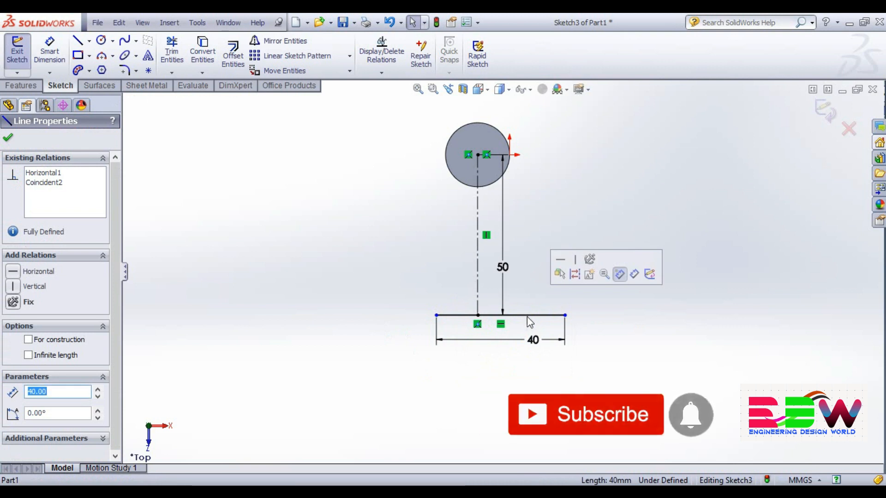
left_click(478, 315)
left_click(482, 316, "ctrl")
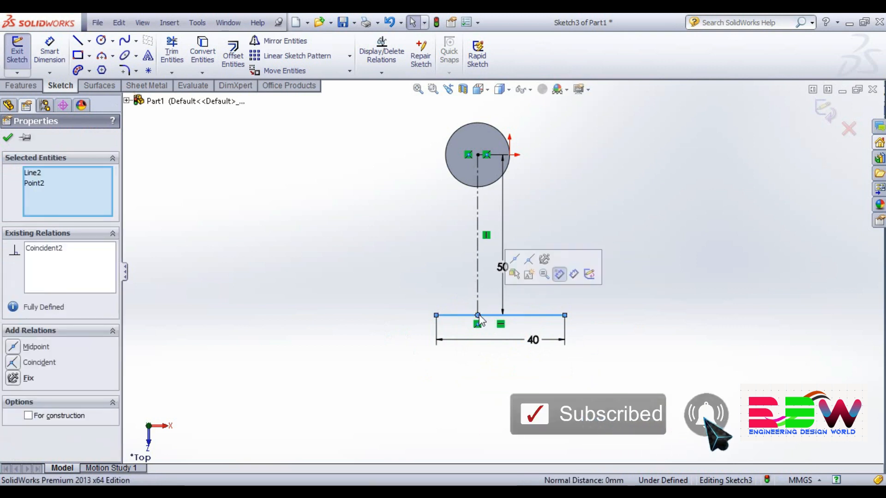
left_click(22, 348)
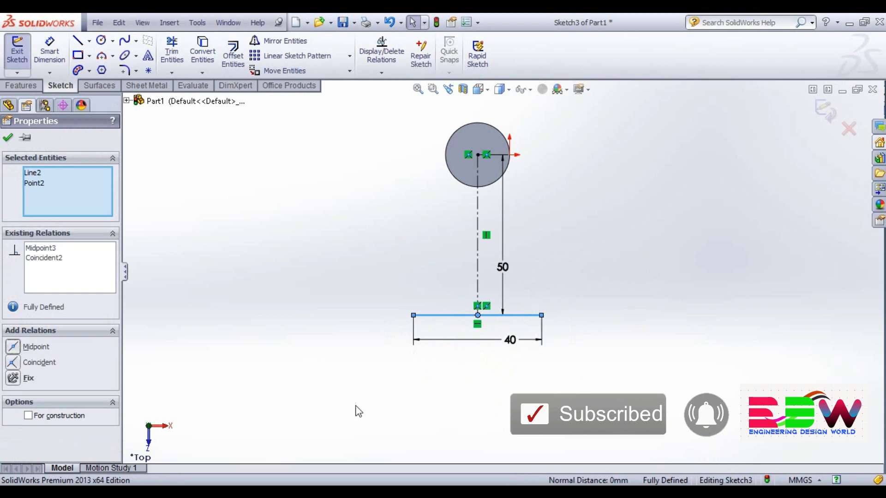
key("f")
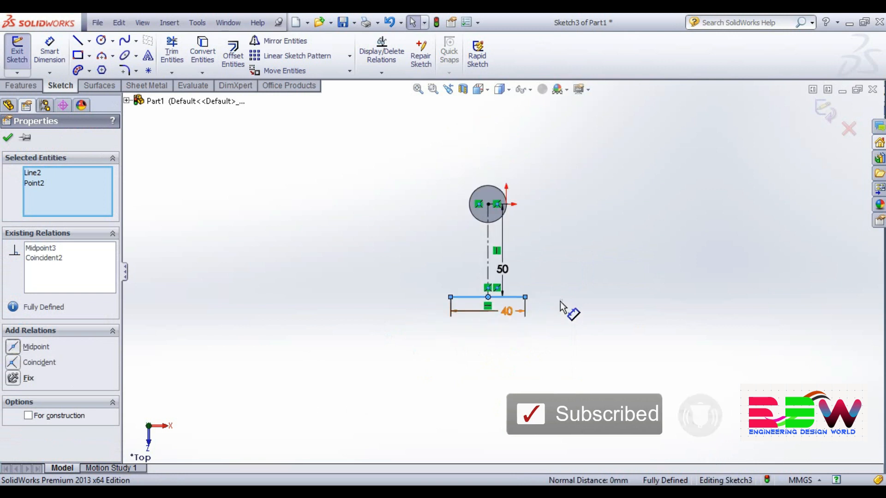
left_click(826, 110)
middle_click_drag(629, 319, 554, 297)
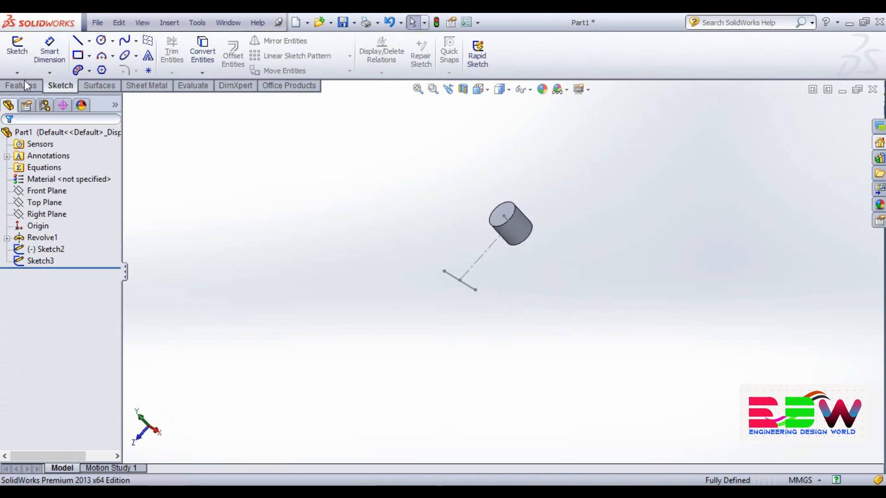
- Create a lofted surface between the sketch line inside the cylinder and the 40 mm line in front of it
left_click(100, 86)
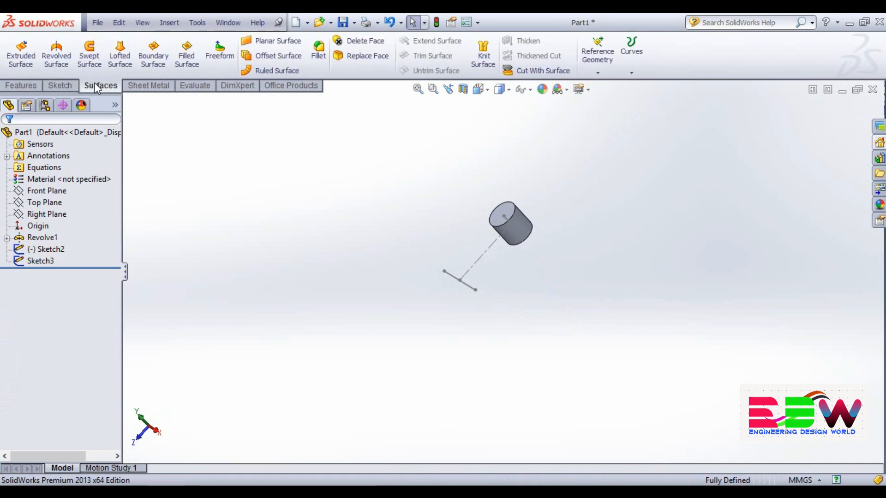
left_click(121, 51)
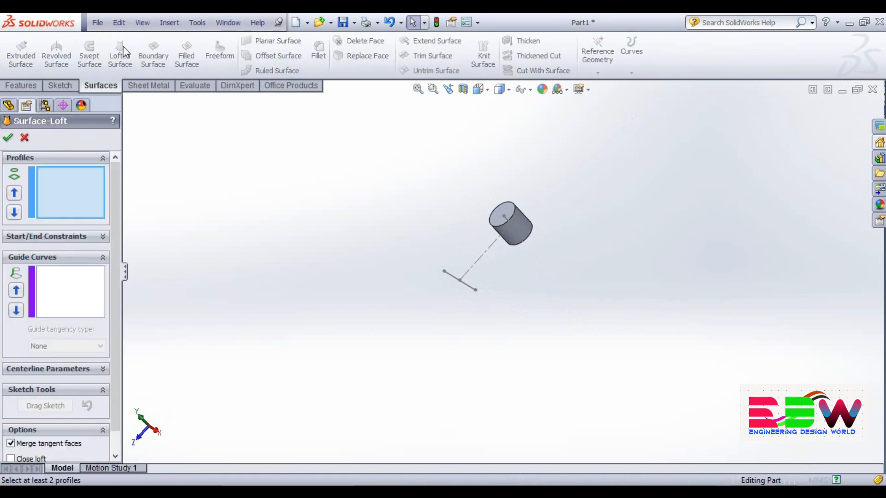
left_click(517, 234)
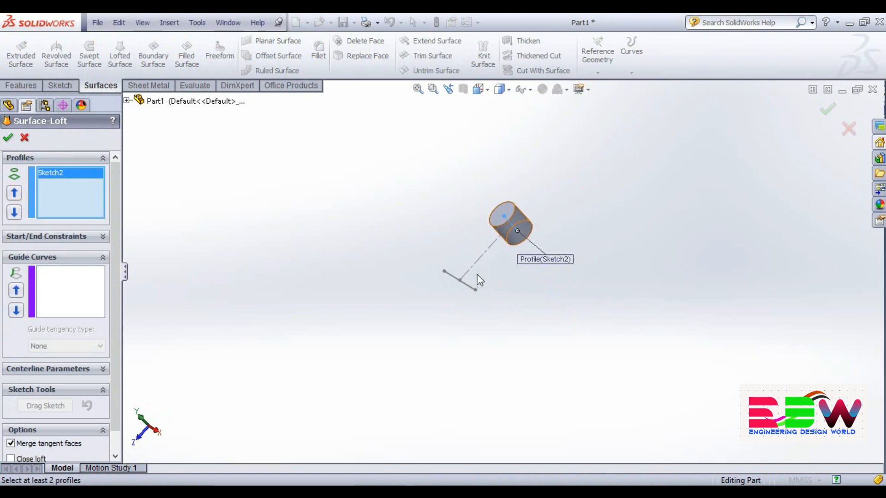
left_click(470, 290)
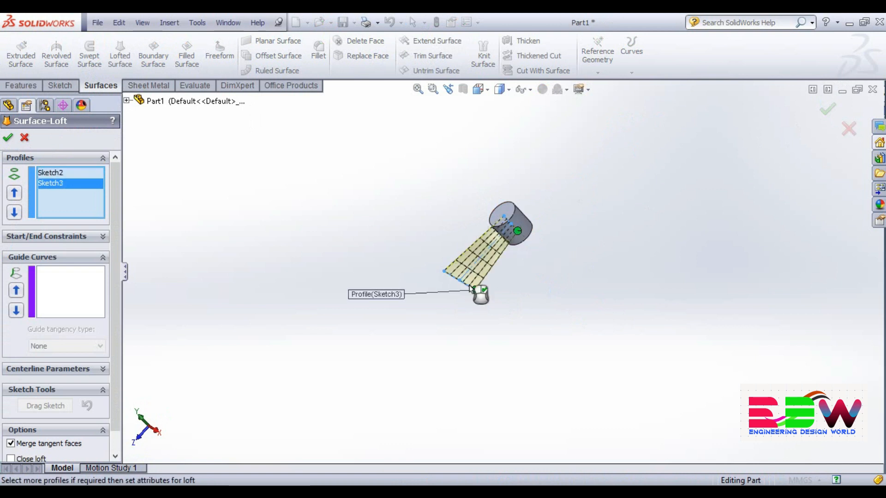
mouse_move(206, 249)
middle_mouse_down()
mouse_move(277, 200)
mouse_move(318, 226)
mouse_move(297, 227)
middle_mouse_up()
left_click(8, 138)
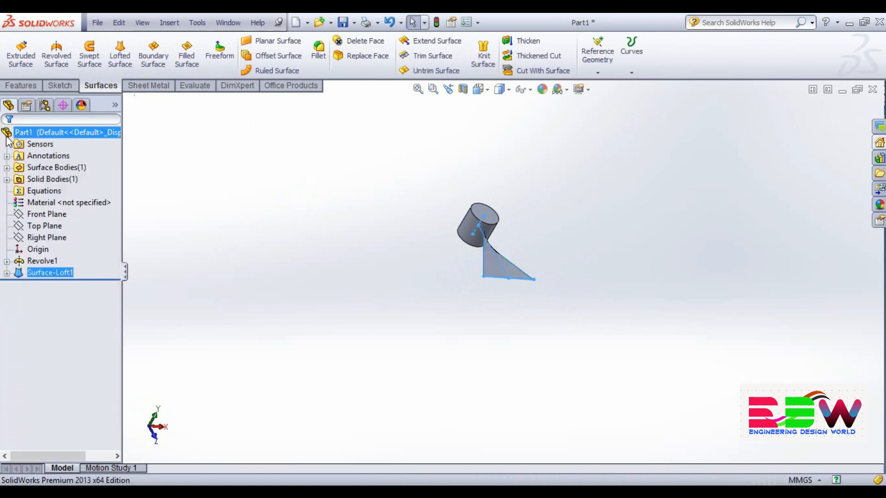
- Thicken the lofted blade surface by 1 mm on one side, merging it with the cylinder
middle_click_drag(600, 332, 420, 287)
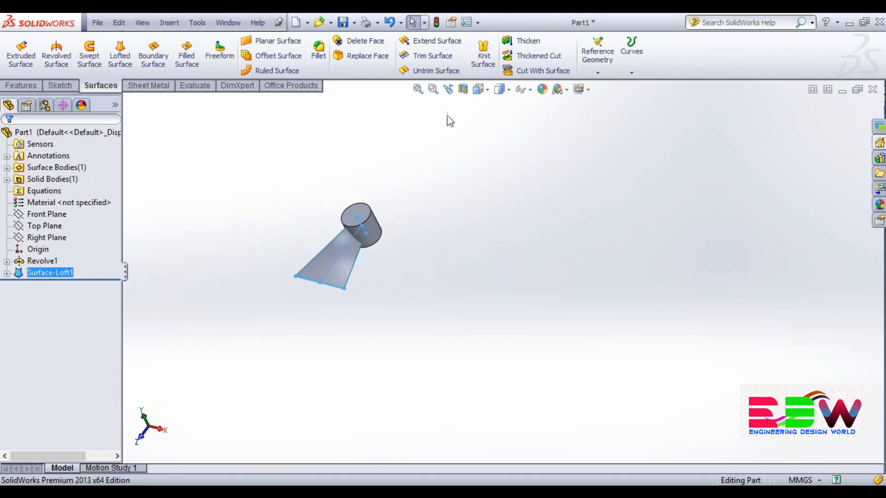
left_click(522, 41)
left_click(330, 282)
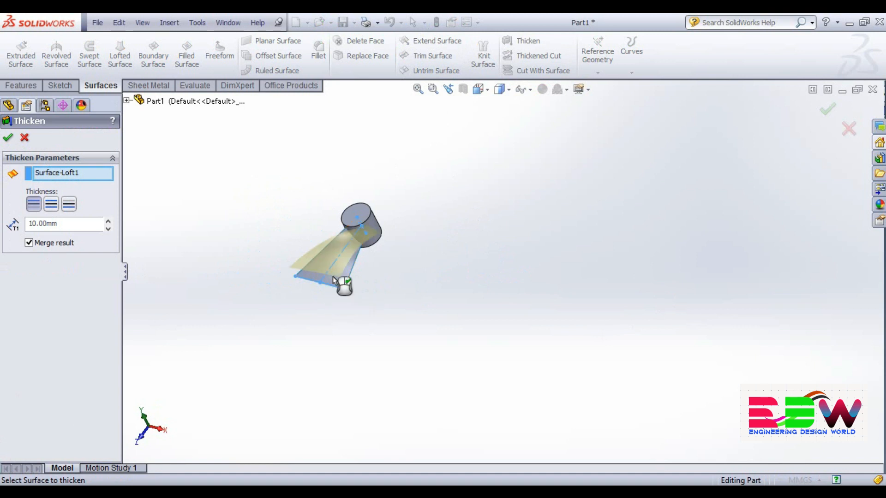
middle_click_drag(326, 315, 348, 309)
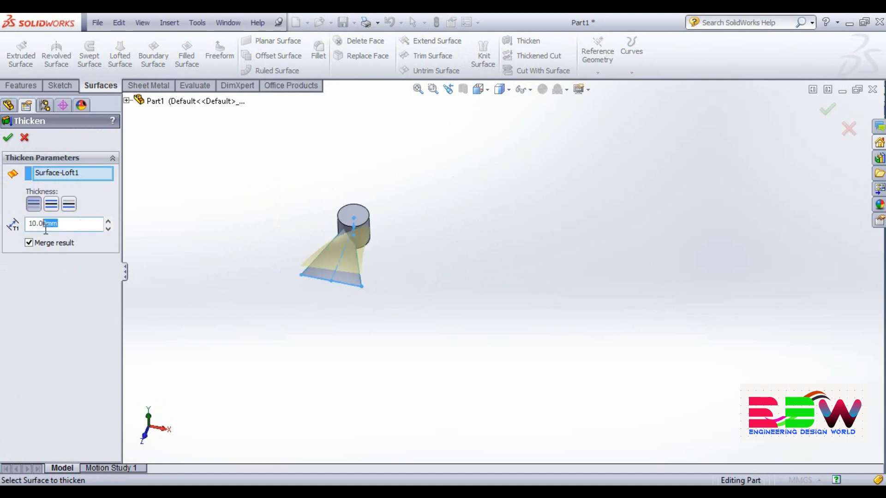
left_click_drag(46, 228, 15, 225)
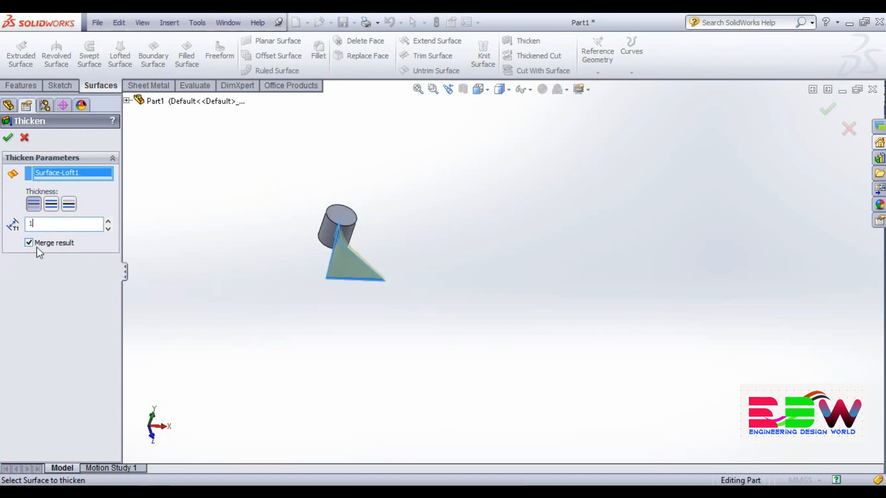
type("1")
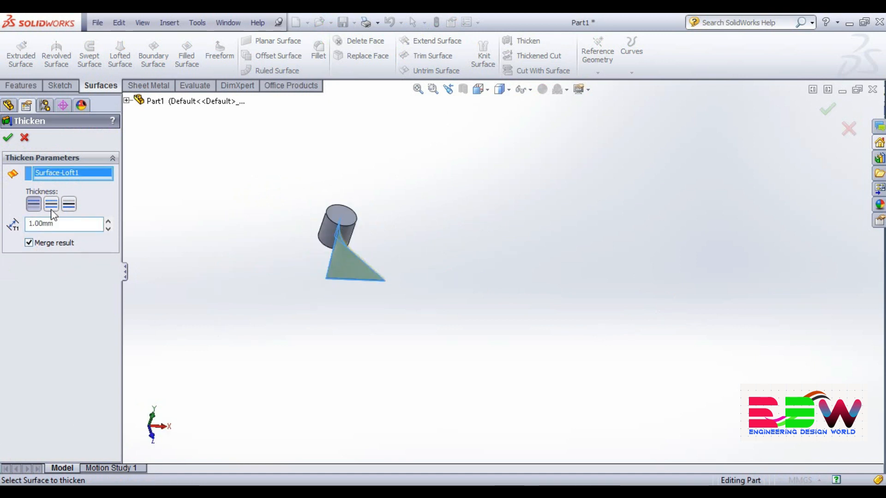
left_click(9, 138)
middle_click_drag(251, 248, 242, 227)
scroll(246, 234, "down", 4)
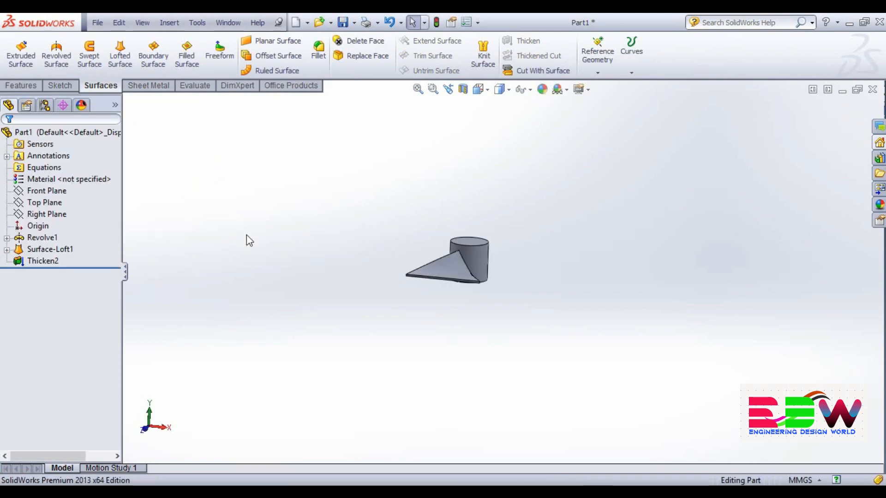
scroll(651, 278, "down", 2)
scroll(619, 270, "up", 3)
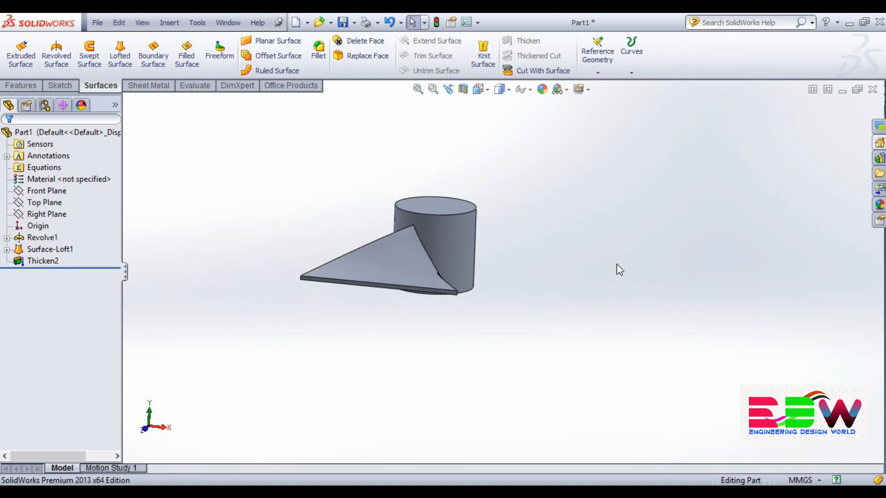
left_click(58, 85)
left_click(213, 227)
scroll(216, 273, "down", 2)
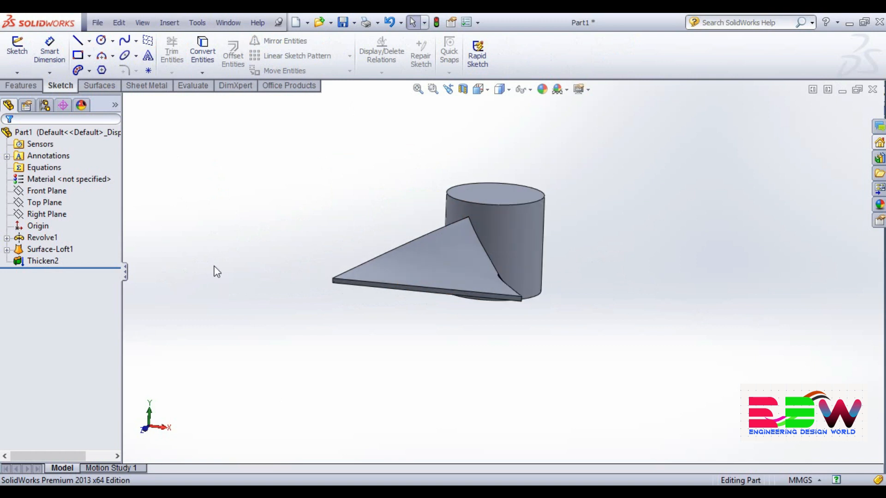
left_click(24, 86)
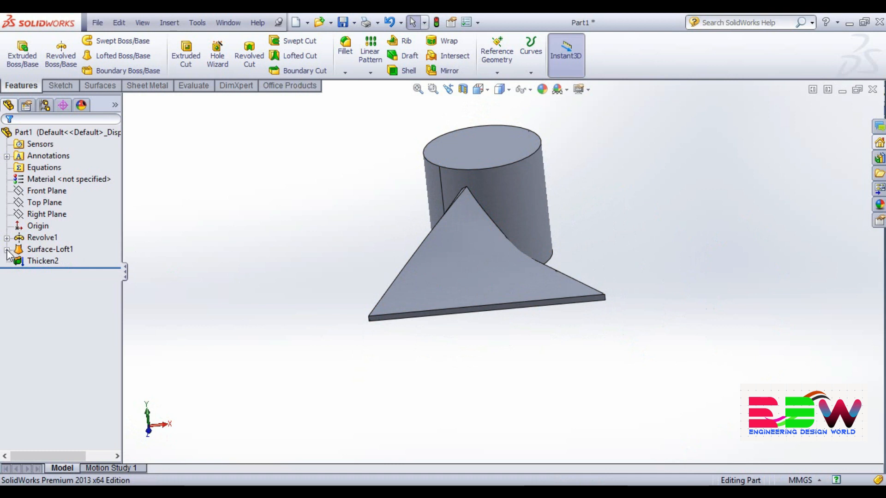
- Edit the loft's second profile, Sketch3, and set the blade tip line's length to 50 mm
left_click(6, 250)
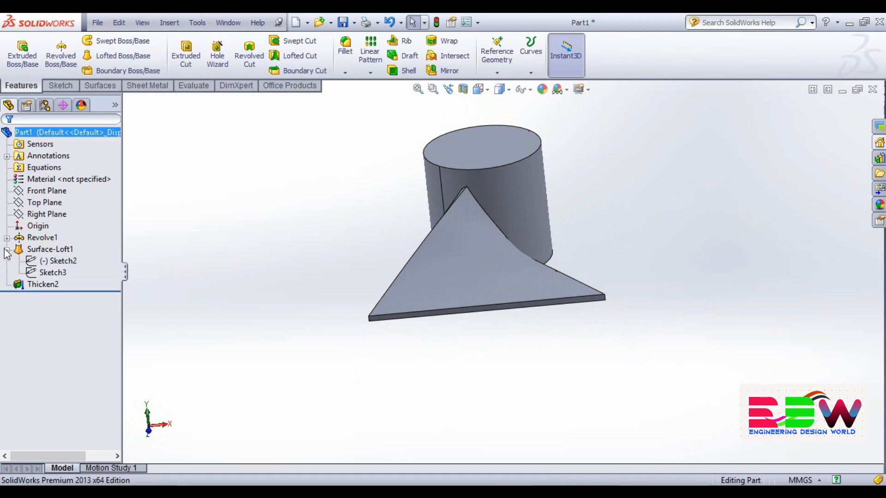
left_click(26, 273)
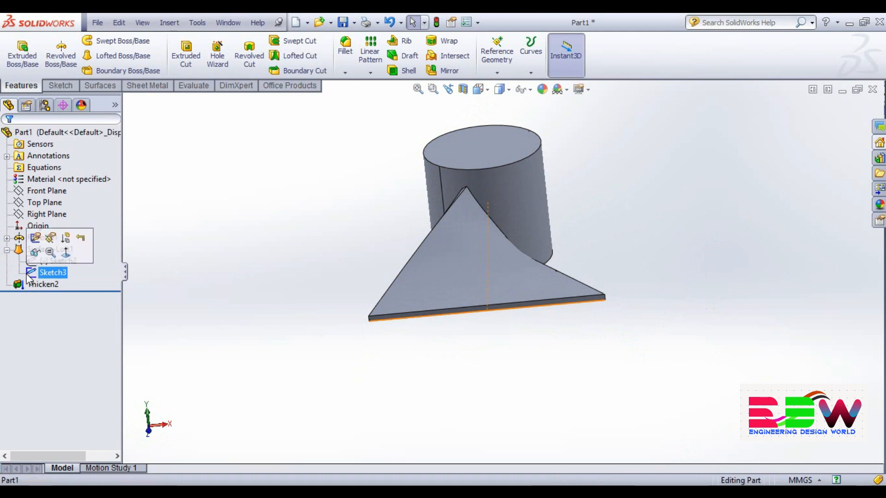
left_click(37, 240)
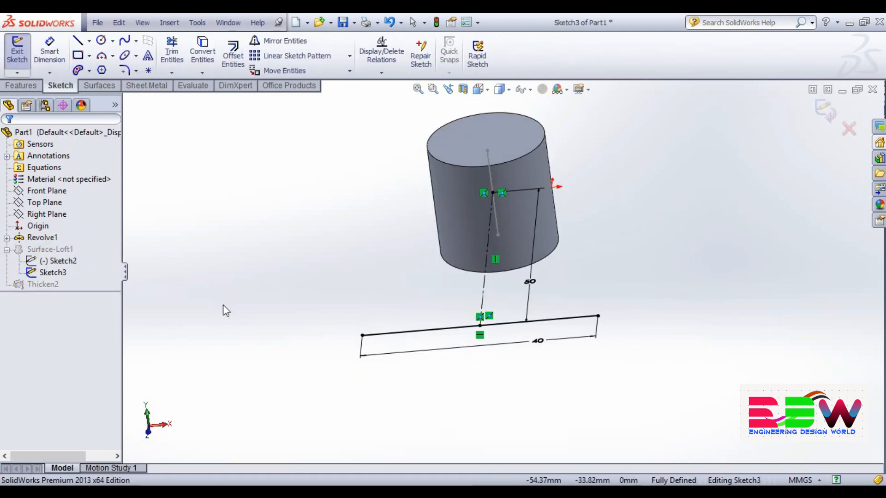
double_click(536, 341)
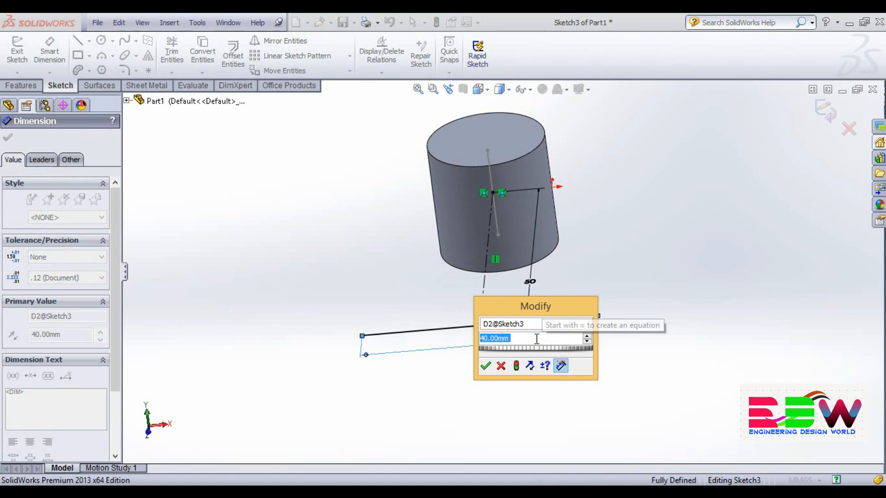
type("50")
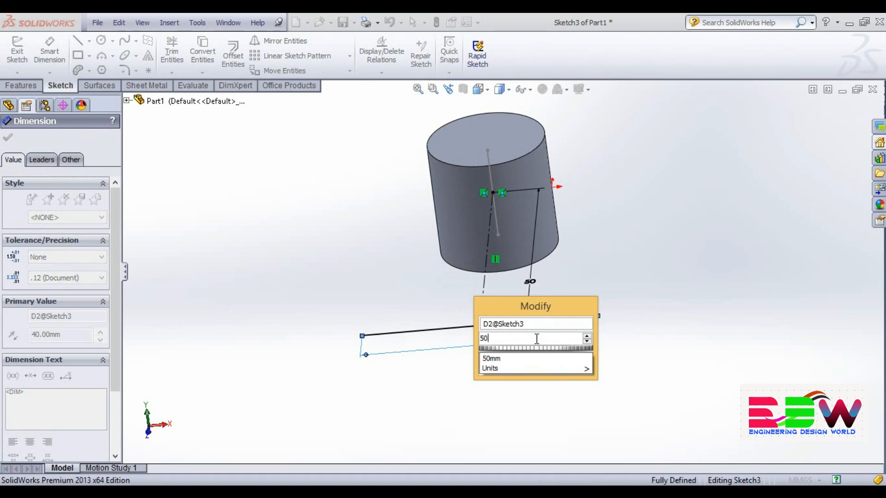
key("Return")
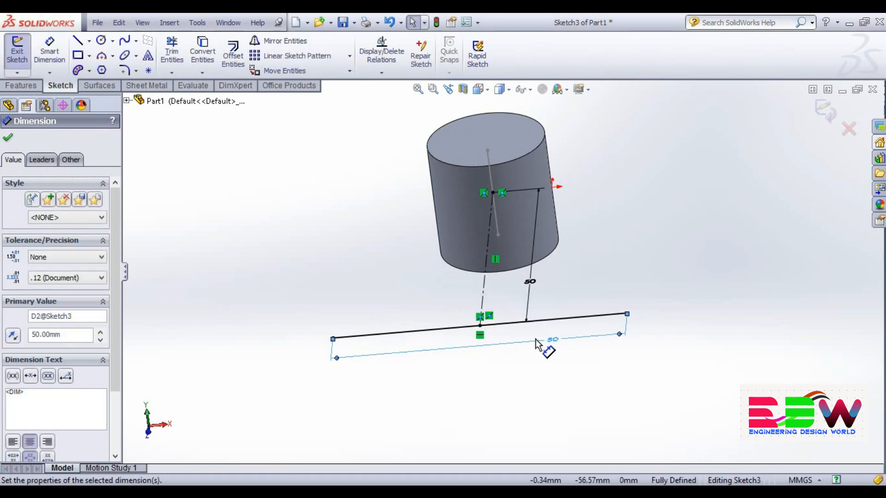
- Set the centerline's length to 60 mm, keep the tip line's dimension as it is, and exit the sketch
left_click(529, 280)
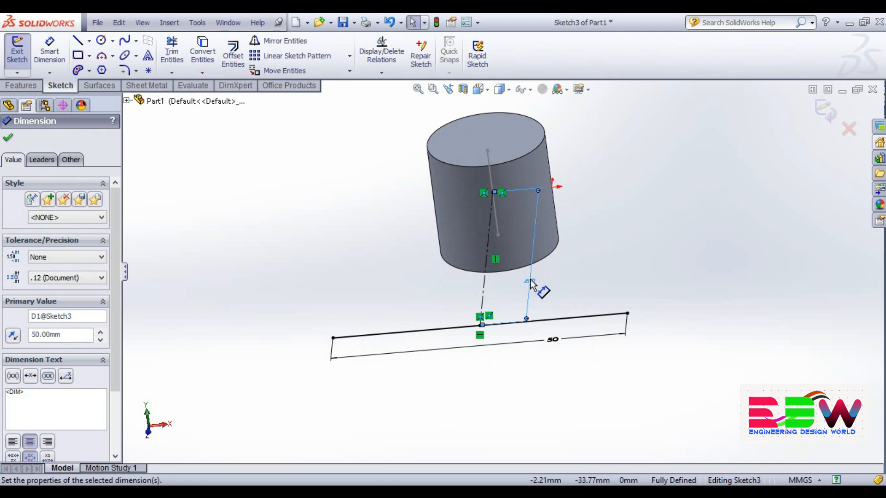
double_click(530, 283)
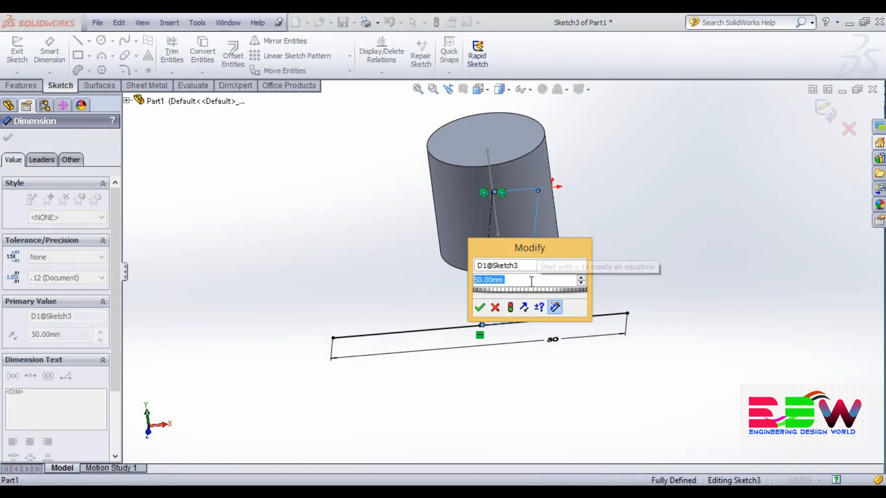
type("60")
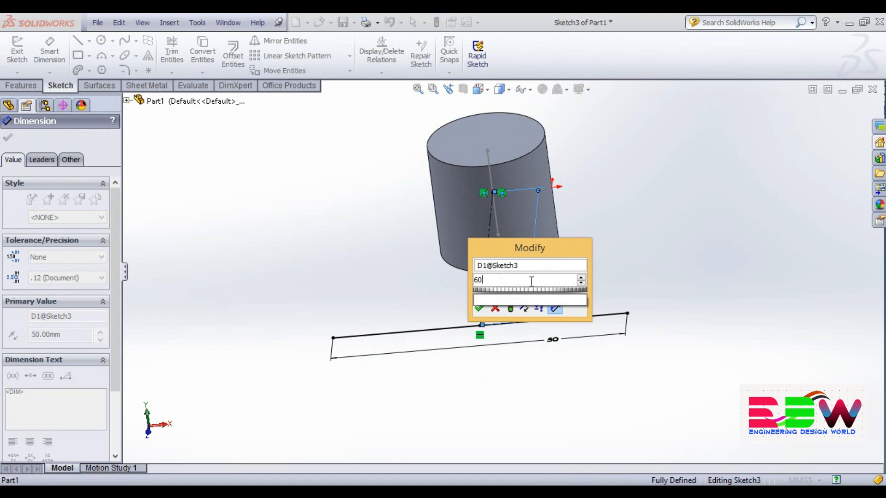
key("Return")
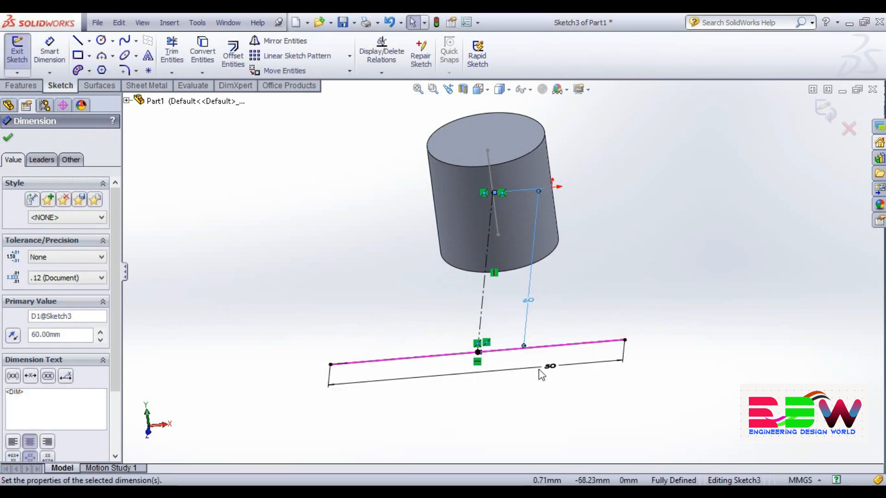
double_click(539, 366)
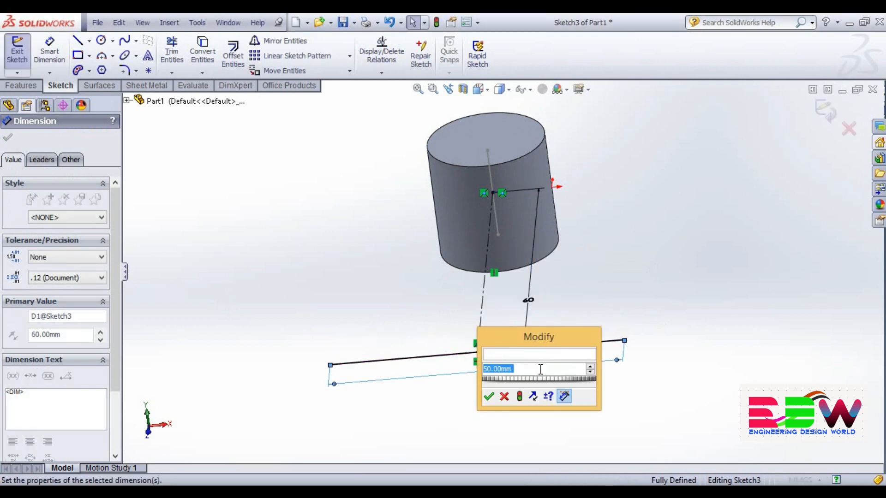
left_click(489, 397)
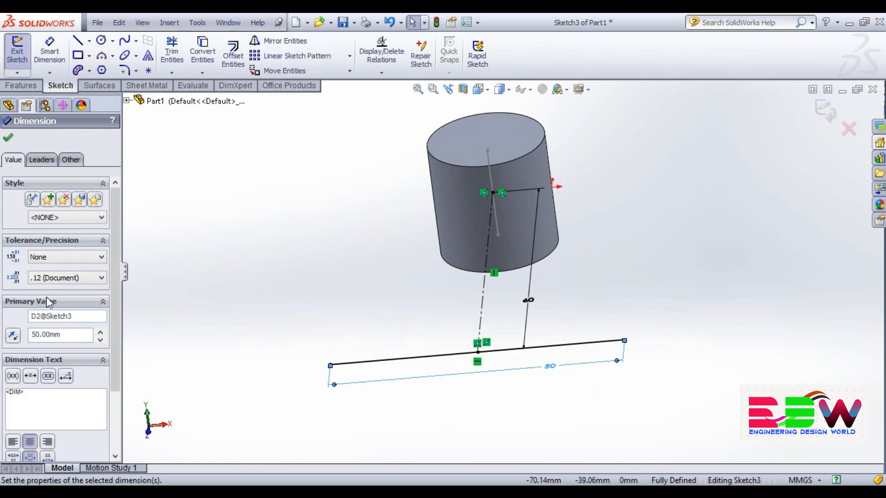
left_click(6, 141)
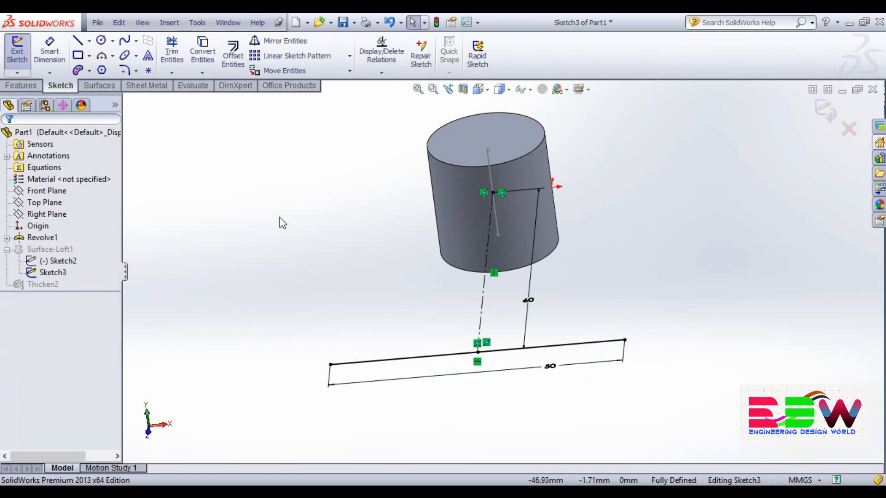
left_click(821, 107)
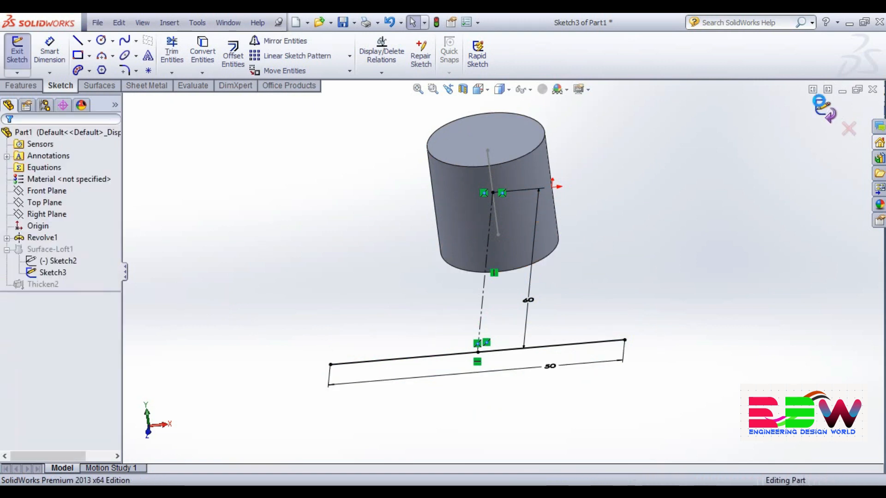
- Fillet the two short corner edges at the blade's outer end with a constant 10 mm radius
mouse_move(793, 231)
middle_mouse_down()
mouse_move(692, 208)
mouse_move(722, 287)
mouse_move(751, 287)
middle_mouse_up()
scroll(742, 292, "up", 2)
mouse_move(622, 333)
middle_mouse_down()
mouse_move(610, 299)
mouse_move(617, 319)
middle_mouse_up()
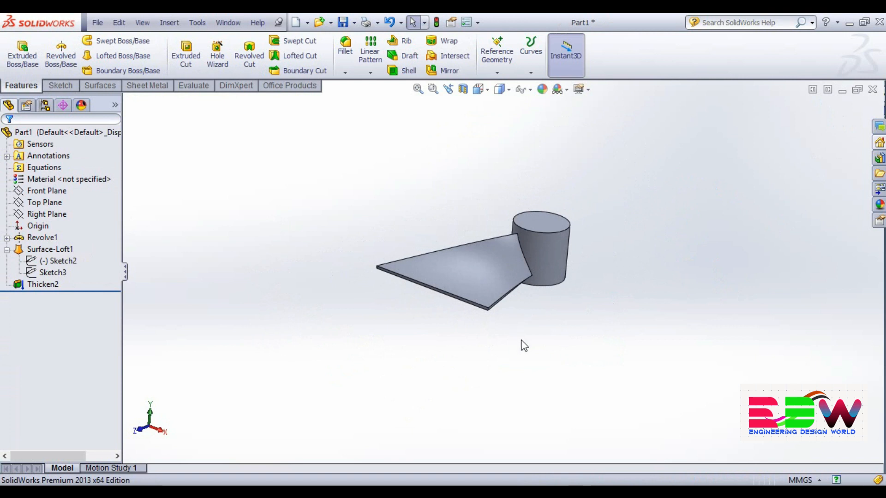
scroll(506, 311, "down", 2)
middle_click_drag(506, 310, 470, 284)
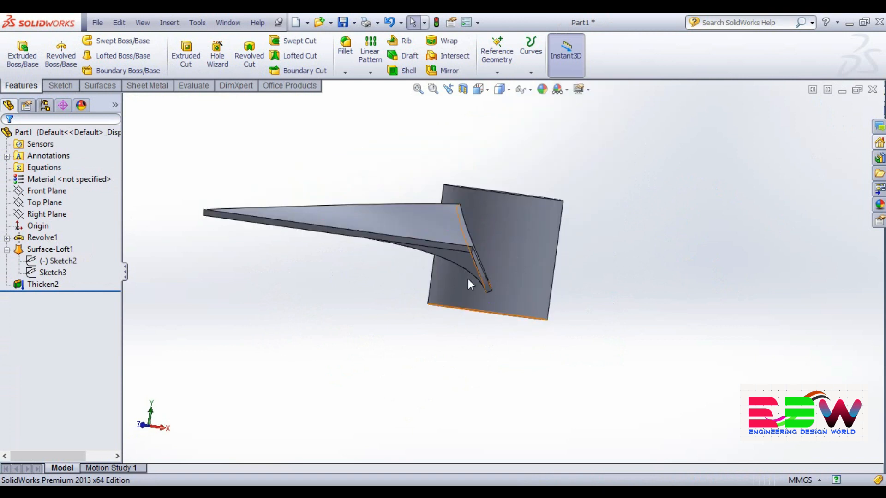
scroll(536, 352, "down", 3)
scroll(477, 355, "up", 3)
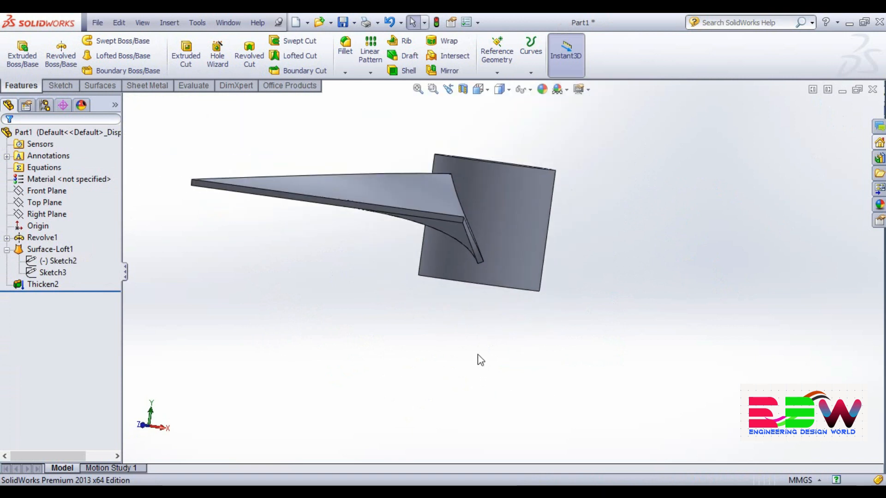
left_click(463, 220)
middle_click_drag(382, 312, 477, 299)
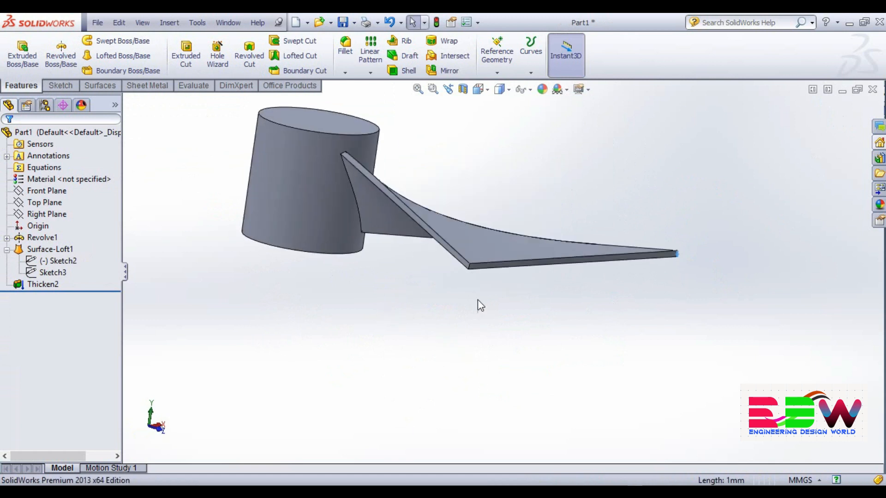
left_click(470, 270, "ctrl")
middle_click_drag(574, 306, 556, 342)
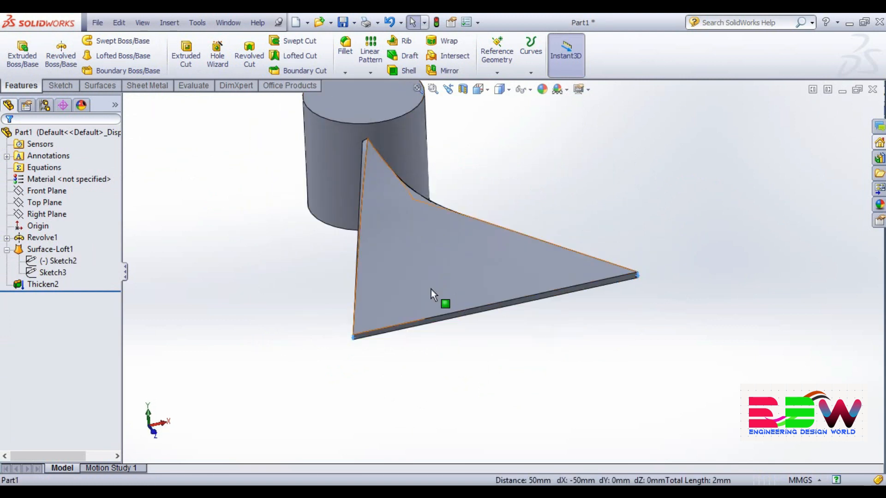
left_click(344, 52)
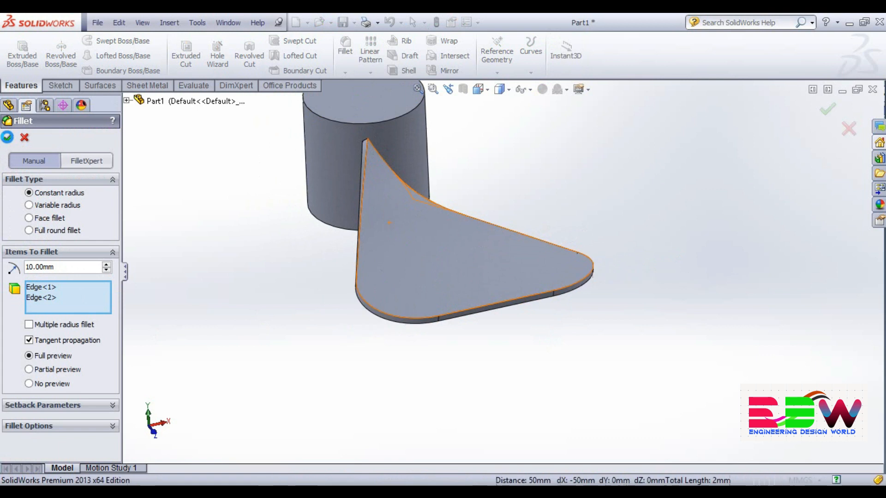
middle_click_drag(220, 249, 188, 312)
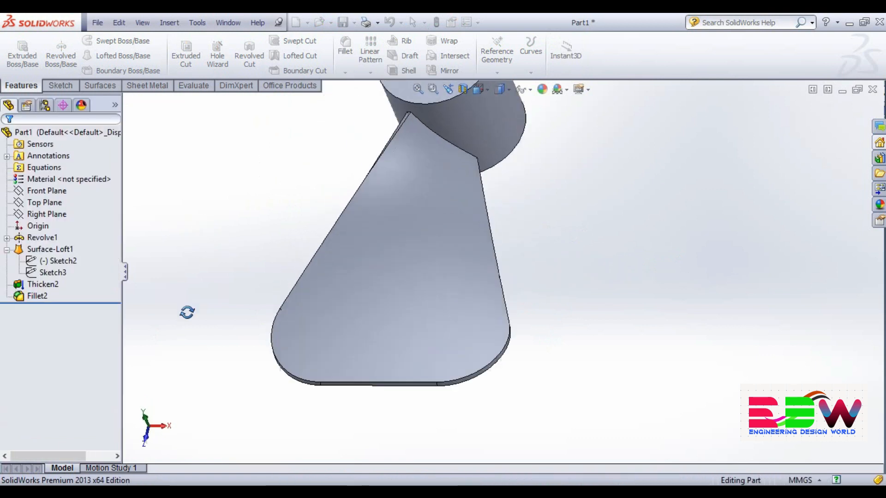
- Fillet the circular edge at one end of the cylinder with a constant 2 mm radius
scroll(635, 293, "up", 5)
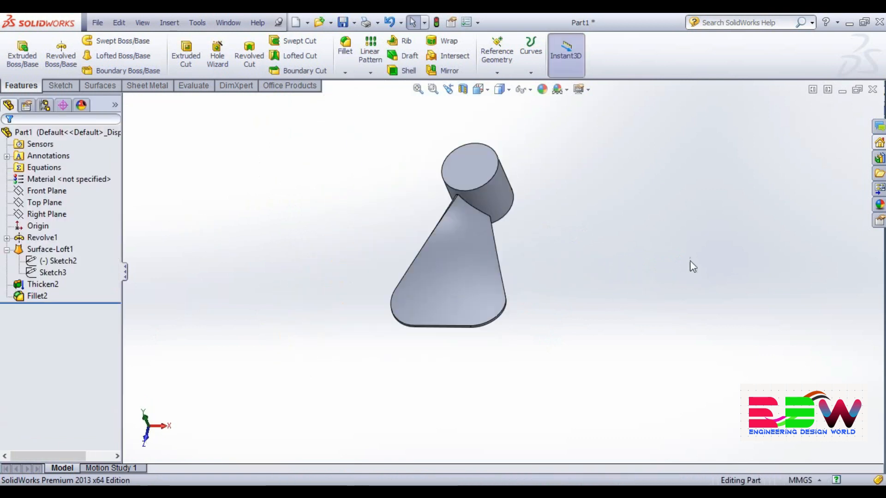
middle_click_drag(657, 269, 712, 283)
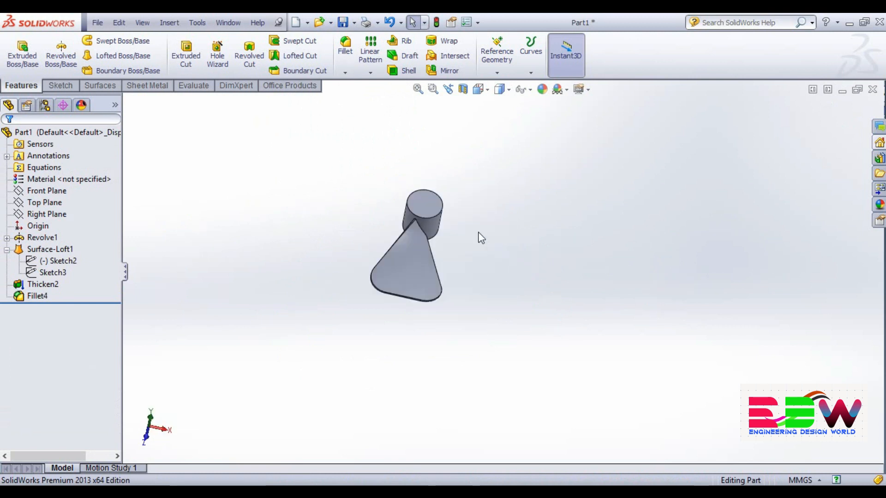
left_click(432, 219)
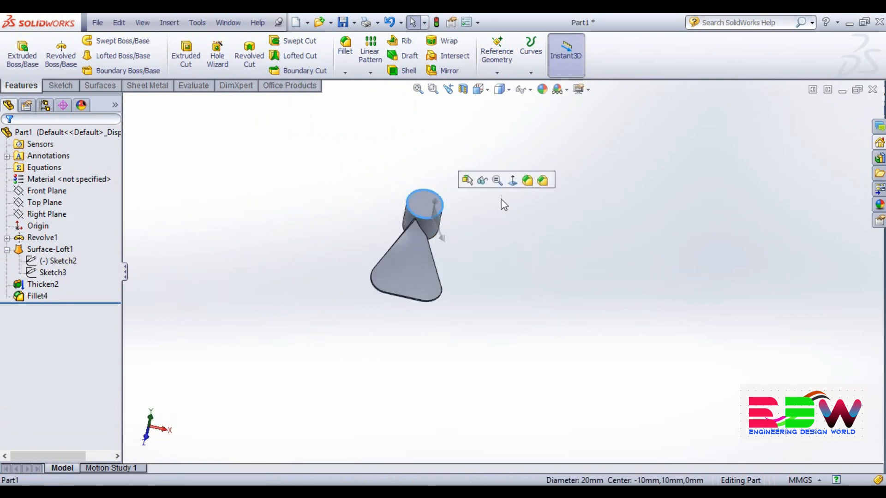
left_click(526, 181)
middle_click_drag(508, 256, 561, 300)
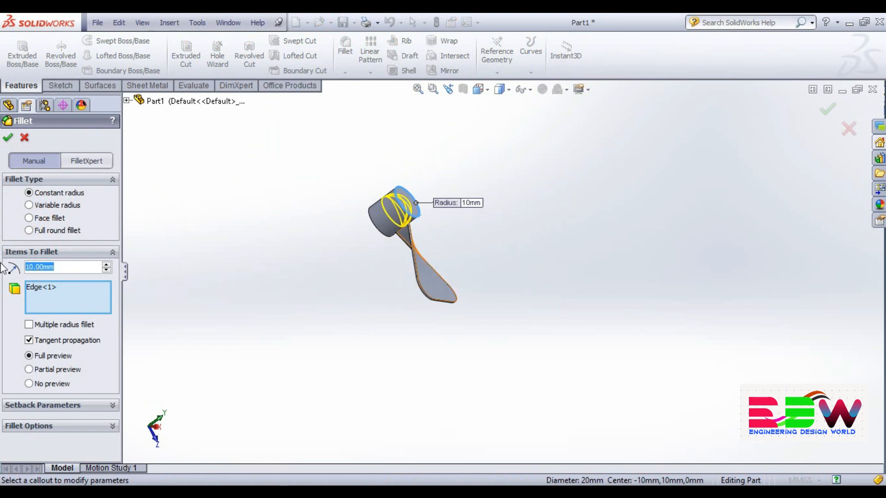
type("5")
mouse_move(53, 297)
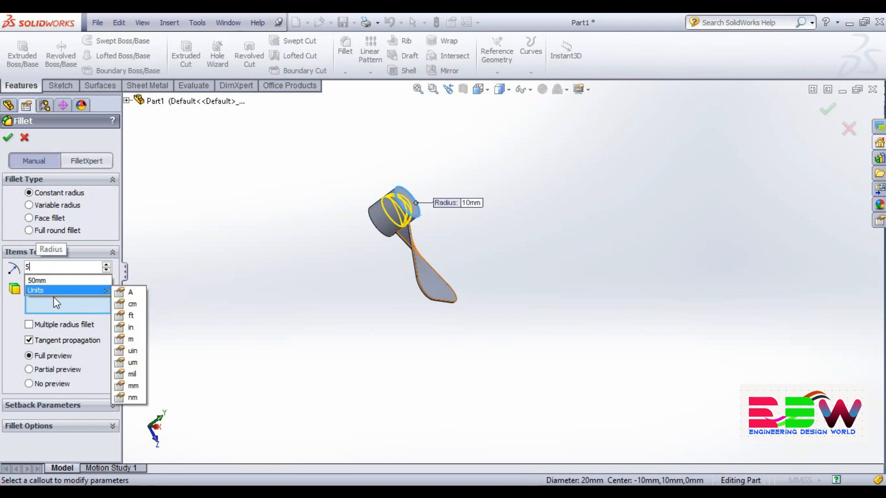
middle_click_drag(267, 272, 296, 267)
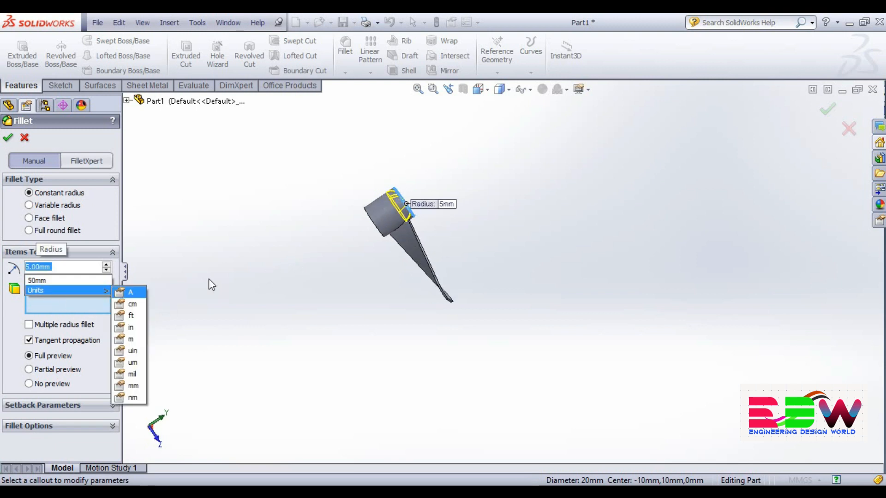
left_click_drag(72, 267, 37, 265)
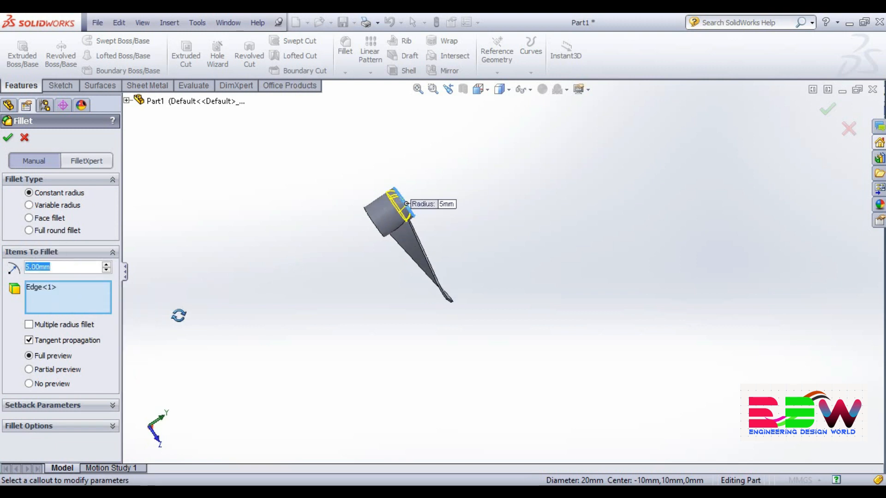
type("2")
key("Return")
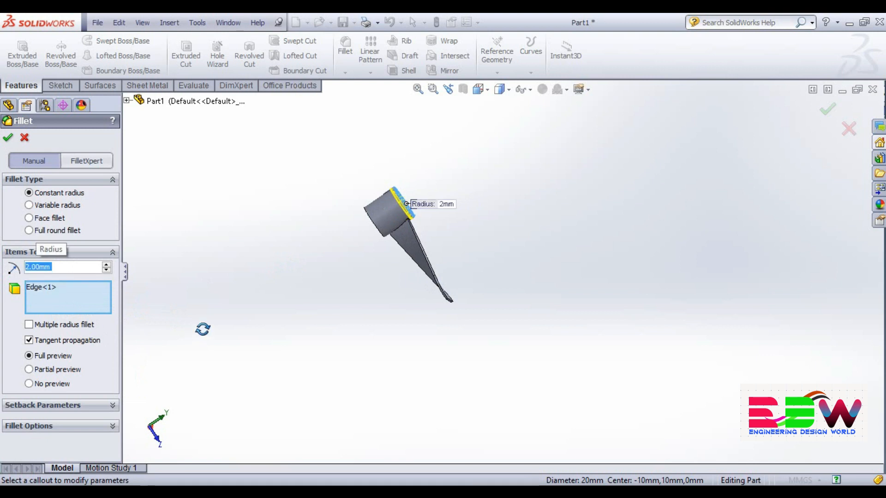
left_click(9, 139)
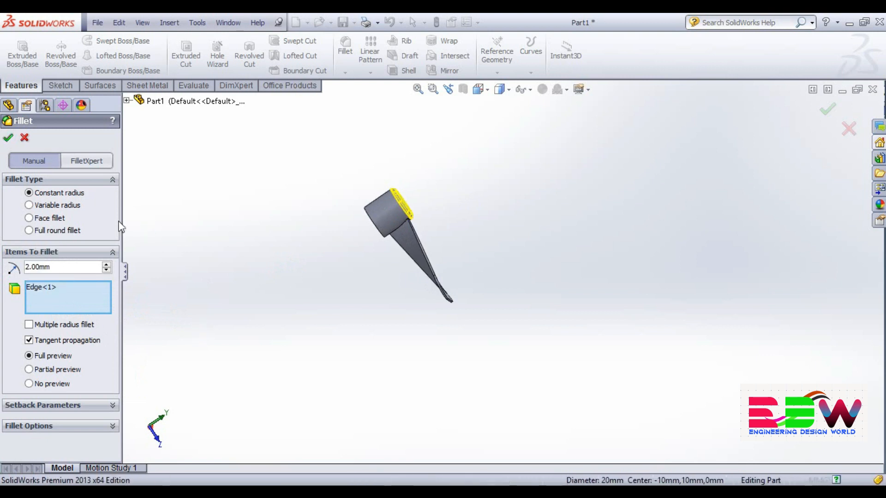
- Fillet the circular edge at the cylinder's opposite end, keeping the preset constant radius
middle_click_drag(251, 242, 193, 275)
middle_click_drag(253, 277, 341, 305)
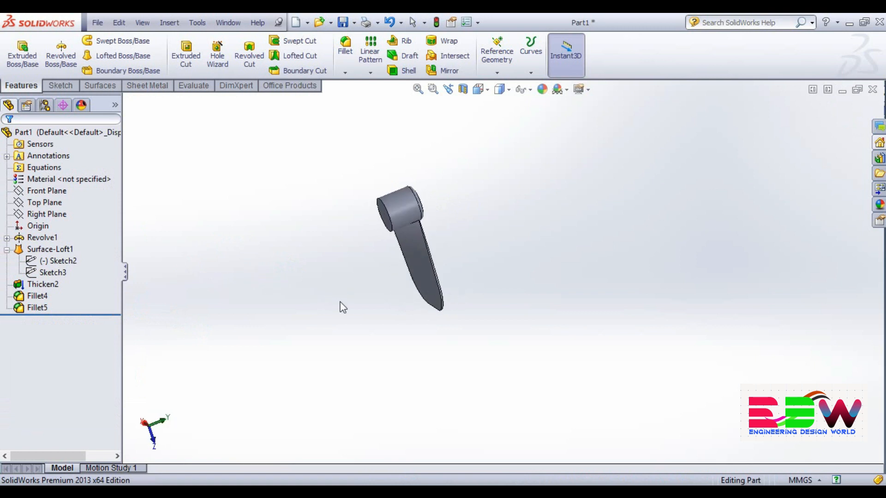
left_click(390, 222)
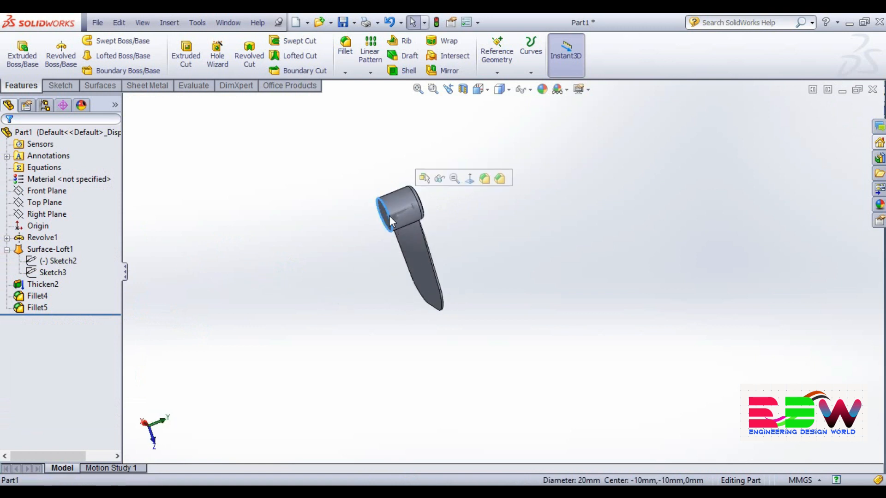
left_click(489, 182)
left_click(6, 141)
- Start a circular pattern and choose the filleted cylinder-and-blade body as the body to pattern, without any feature selected
middle_click_drag(538, 217, 494, 248)
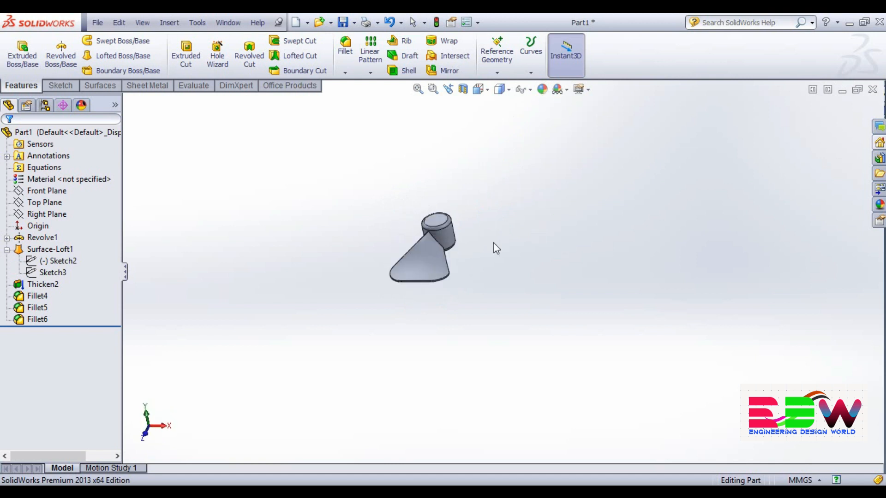
left_click(370, 73)
left_click(394, 98)
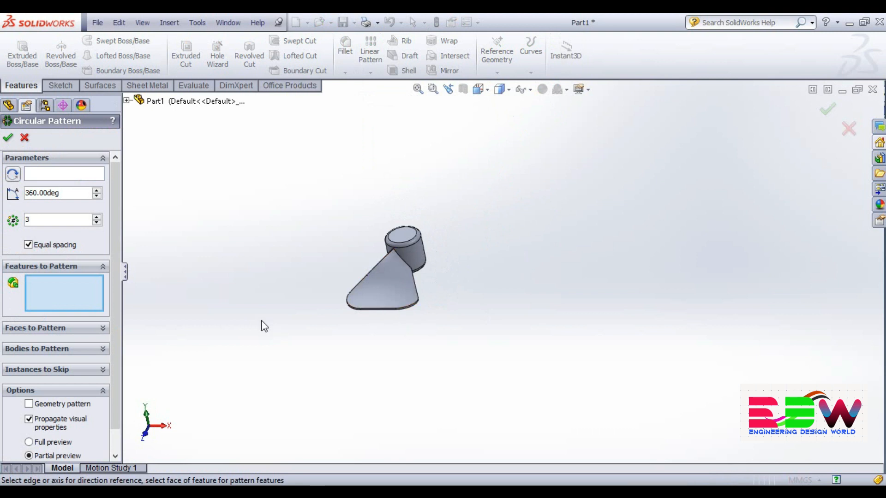
left_click(376, 292)
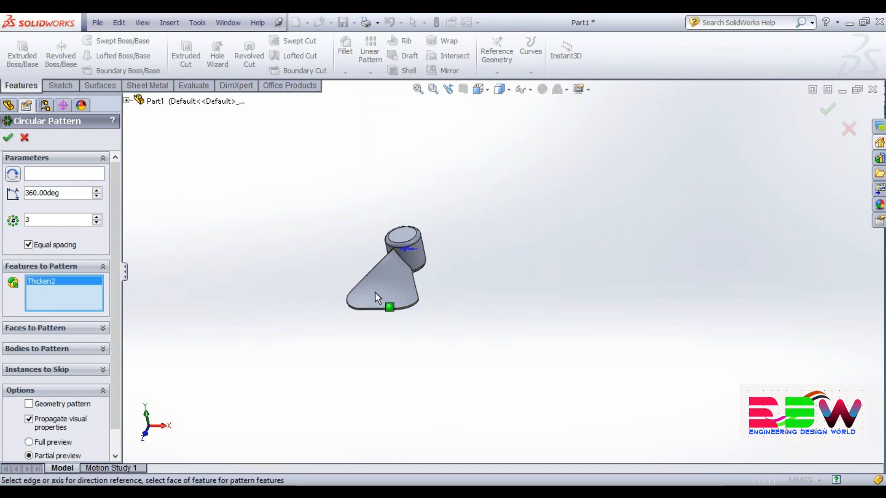
right_click(61, 287)
left_click(101, 290)
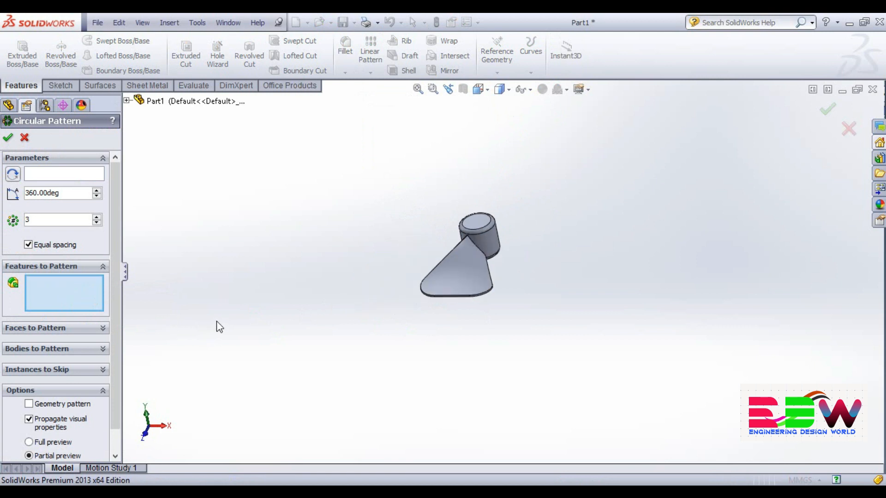
left_click(56, 349)
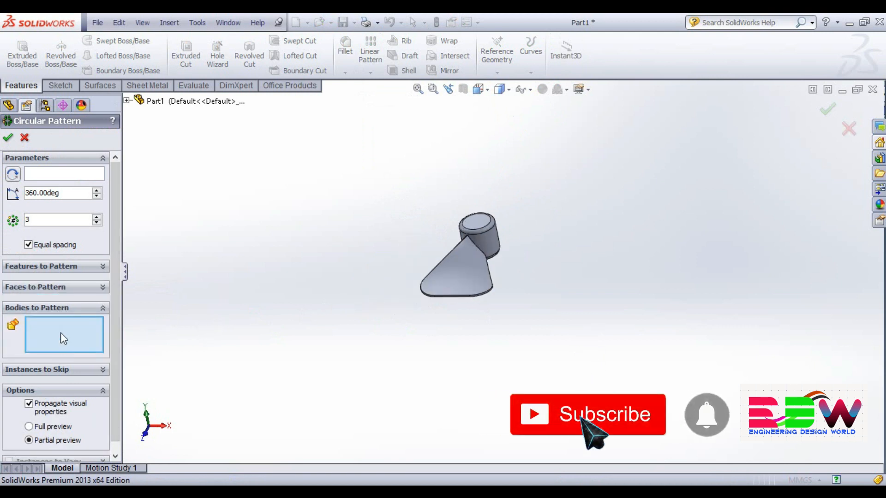
left_click(460, 280)
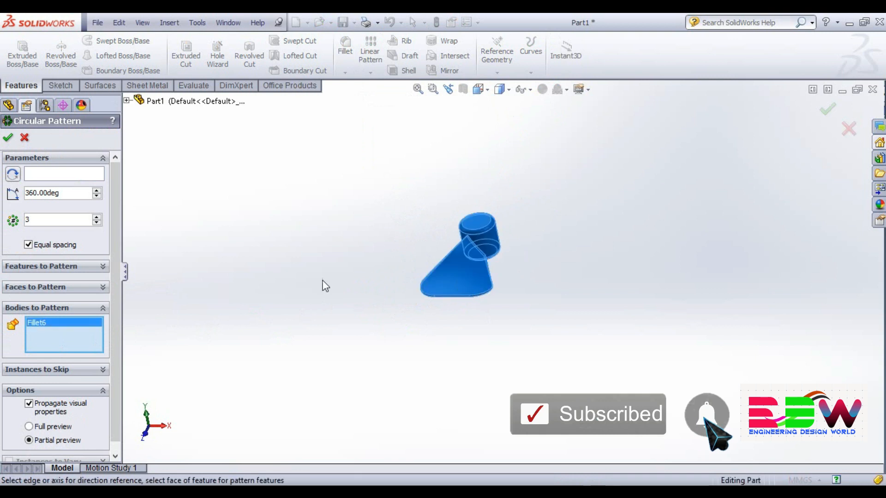
- Use the cylinder's circular end edge as the pattern axis and create 3 equally spaced instances over 360 degrees
left_click(37, 179)
middle_click_drag(393, 254, 318, 259)
middle_click_drag(629, 222, 428, 331)
left_click(493, 303)
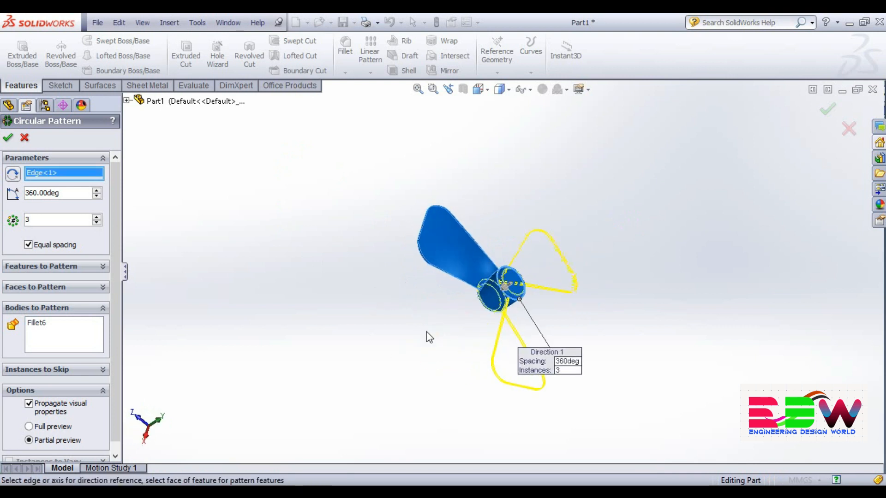
left_click(8, 140)
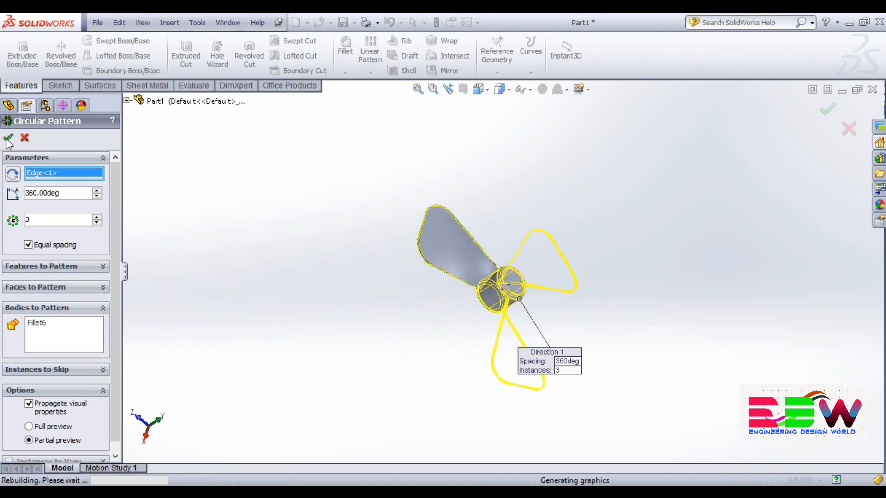
- Examine the patterned propeller blades and hub from both sides
left_click(328, 330)
middle_click_drag(328, 331, 271, 346)
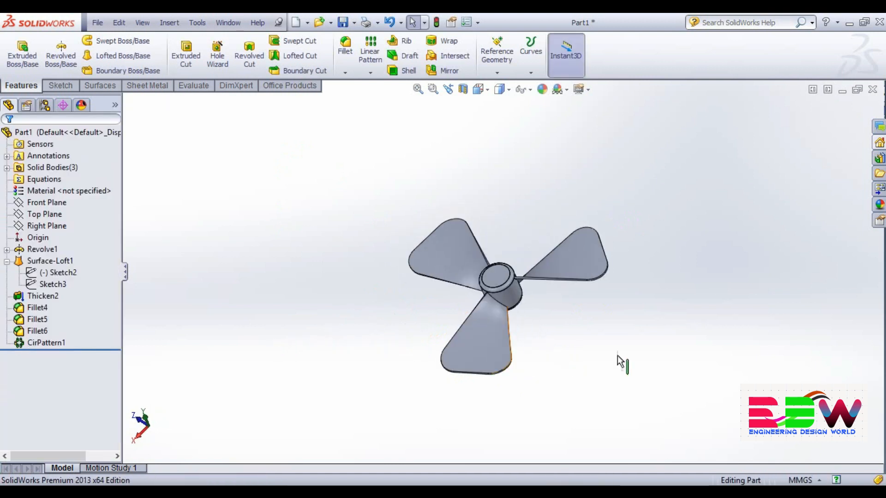
scroll(618, 361, "down", 2)
middle_click_drag(639, 283, 632, 374)
scroll(587, 302, "down", 2)
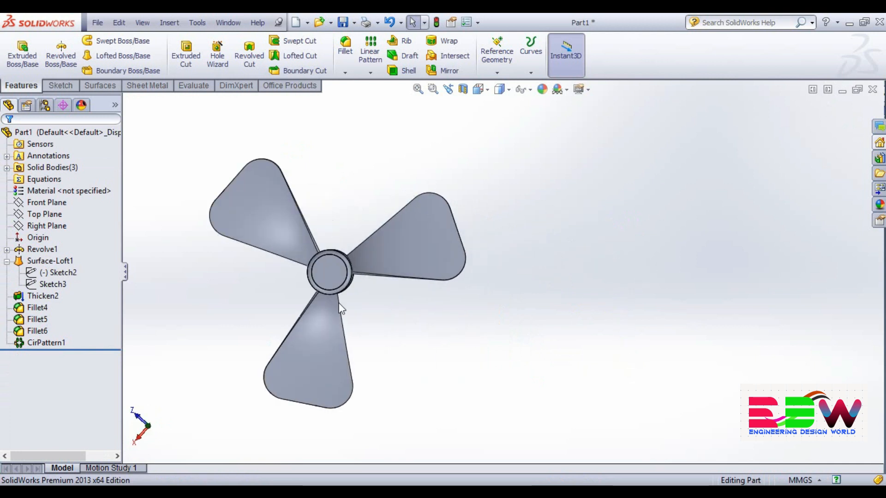
middle_click_drag(270, 277, 300, 410)
middle_click_drag(409, 342, 443, 389)
scroll(445, 332, "up", 4)
mouse_move(442, 323)
middle_mouse_down()
mouse_move(437, 336)
mouse_move(469, 318)
mouse_move(461, 303)
mouse_move(545, 263)
mouse_move(630, 245)
mouse_move(567, 293)
mouse_move(603, 247)
mouse_move(530, 274)
middle_mouse_up()
scroll(459, 296, "down", 5)
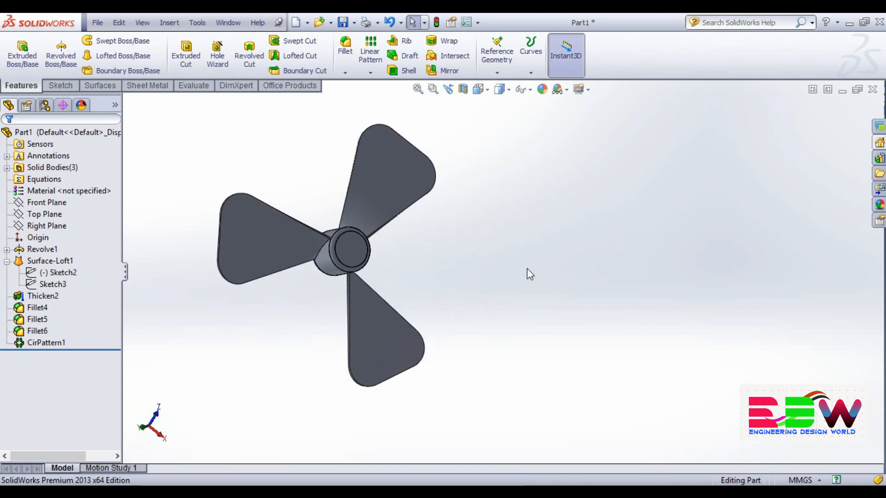
- Orient the view normal to the hub's flat end face and inspect the hub up close
left_click(351, 248)
left_click(430, 210)
scroll(664, 253, "up", 3)
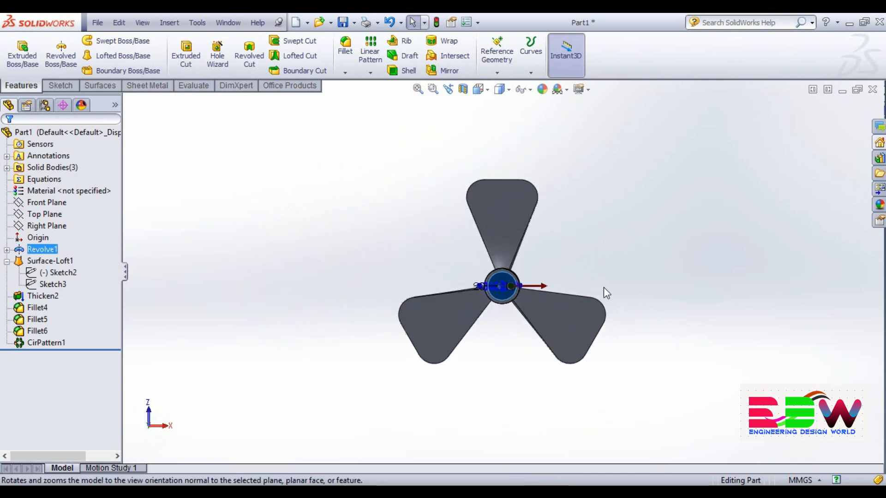
scroll(563, 286, "down", 4)
scroll(438, 344, "down", 5)
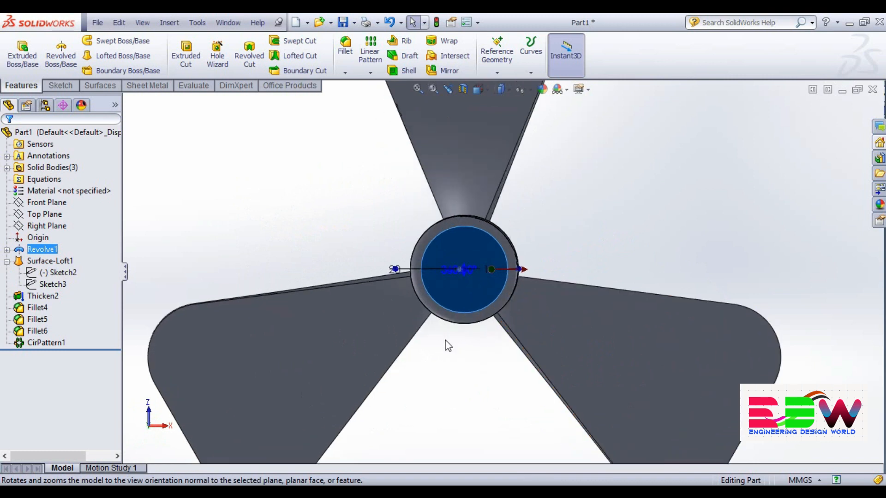
scroll(500, 294, "up", 1)
scroll(500, 295, "down", 2)
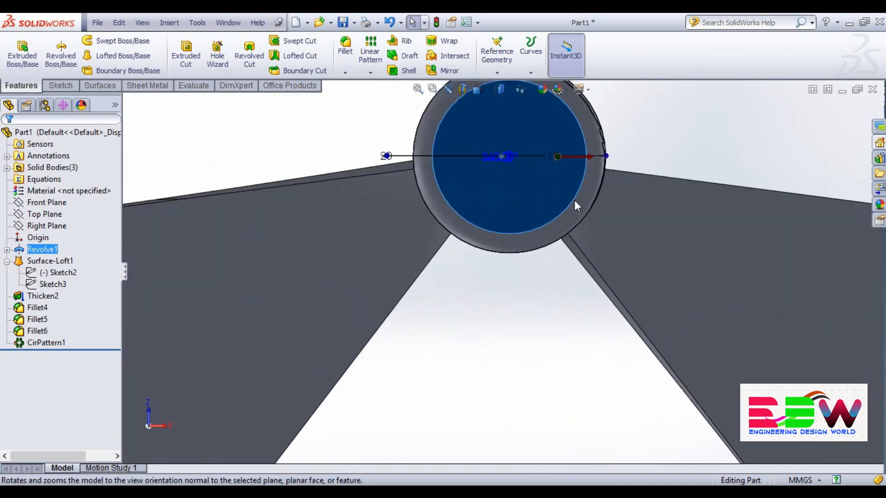
scroll(609, 62, "down", 2)
scroll(647, 119, "down", 4)
scroll(582, 171, "up", 5)
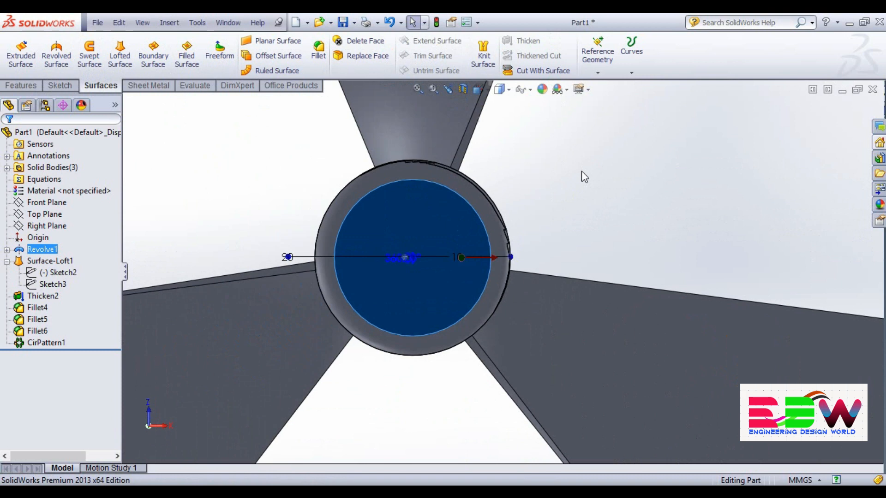
left_click(272, 196)
- Sketch a circle about 8 mm in diameter on the hub's flat end face, centred on the hub
left_click(428, 261)
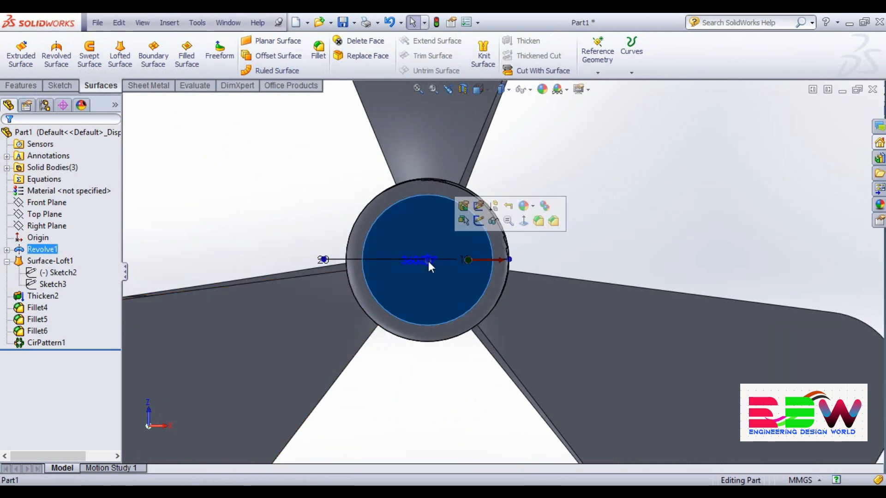
left_click(60, 86)
left_click(101, 41)
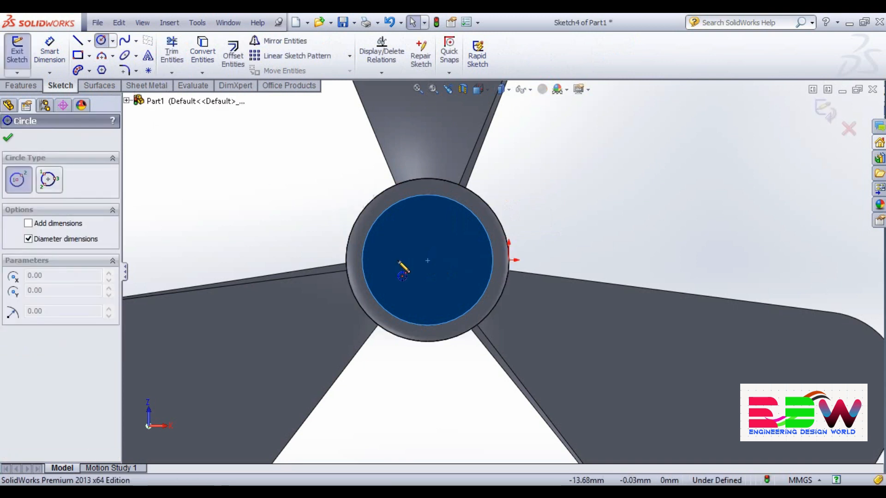
left_click(428, 260)
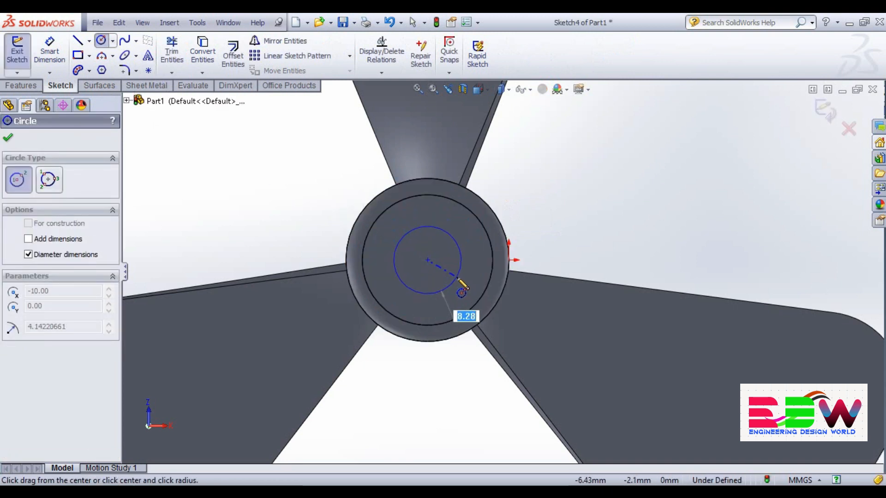
left_click(458, 278)
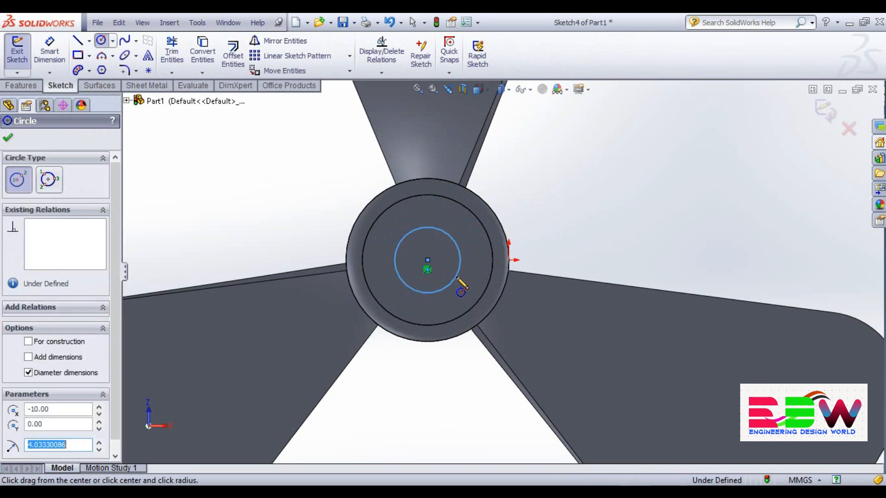
left_click(6, 141)
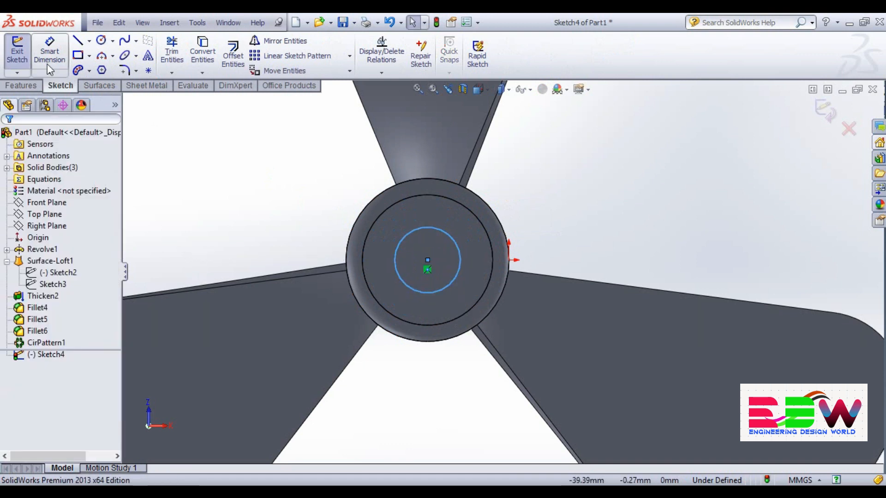
- Dimension the sketched circle with a diameter of 8 mm
left_click(50, 52)
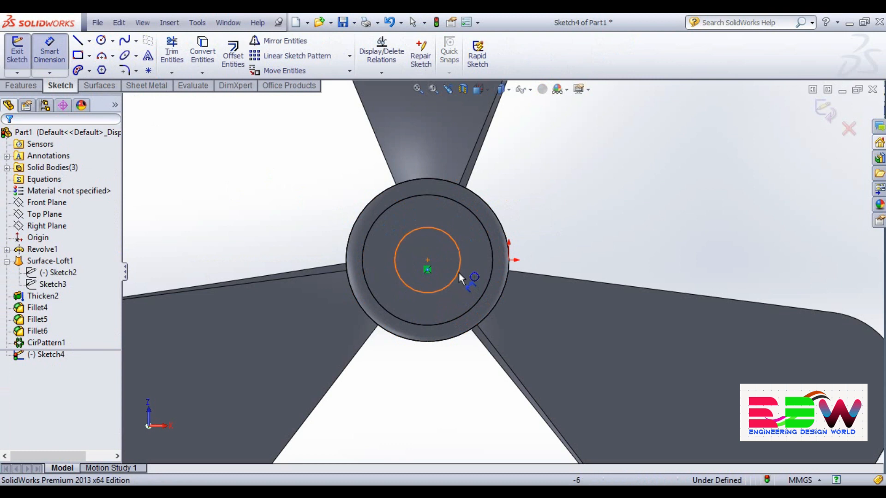
left_click(459, 278)
left_click(477, 273)
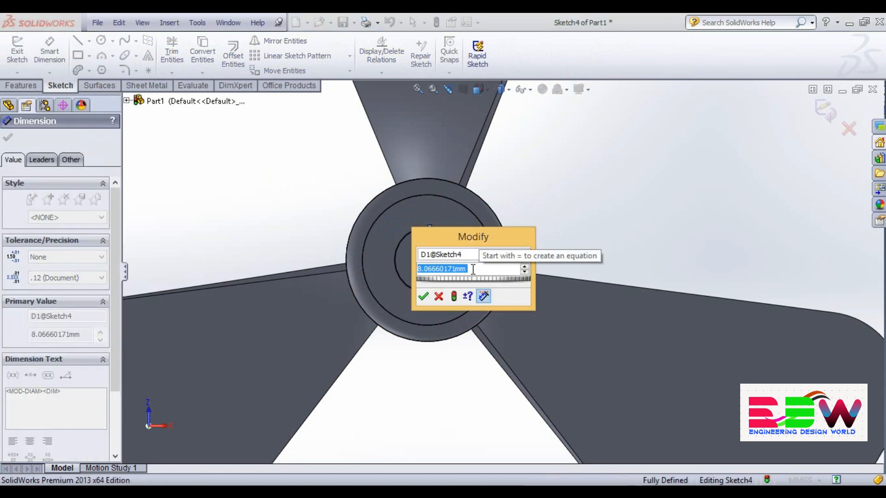
type("8")
key("Return")
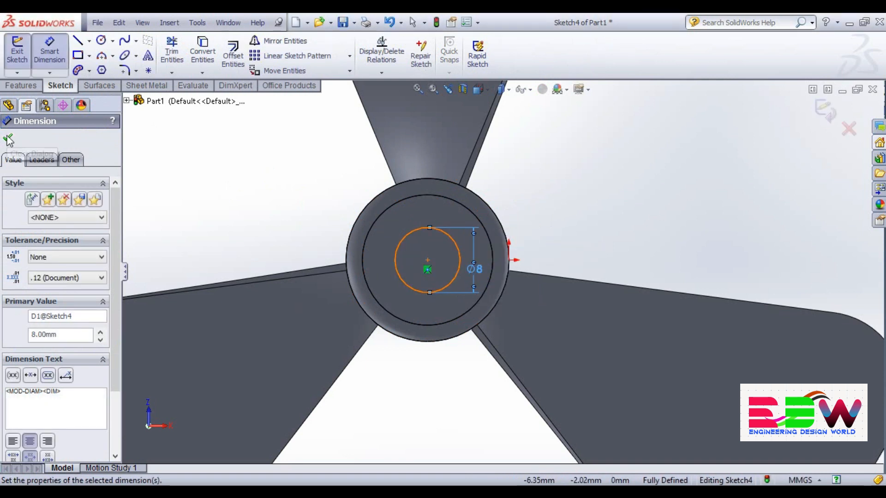
- Set the diameter of the sketched circle on the hub face to 5 mm
double_click(477, 270)
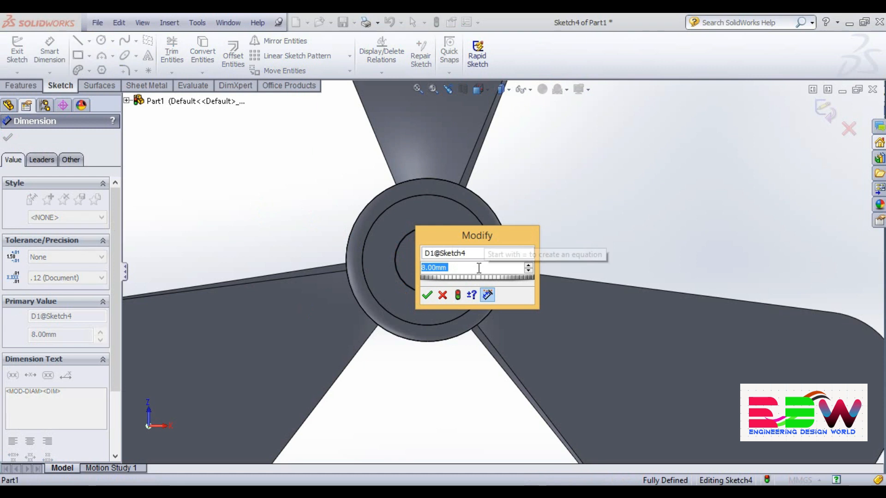
type("5")
key("Return")
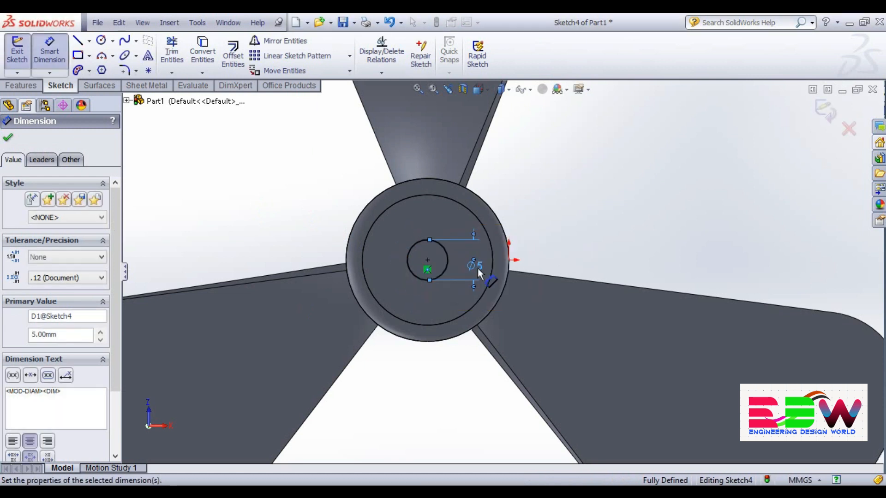
left_click(9, 140)
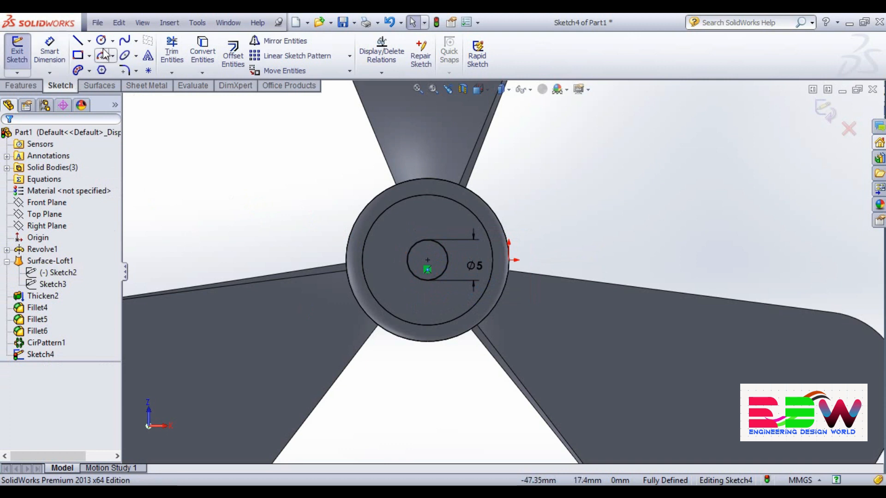
- Sketch a vertical line about 2.39 mm long running down from the lowest point of the circle
left_click(81, 42)
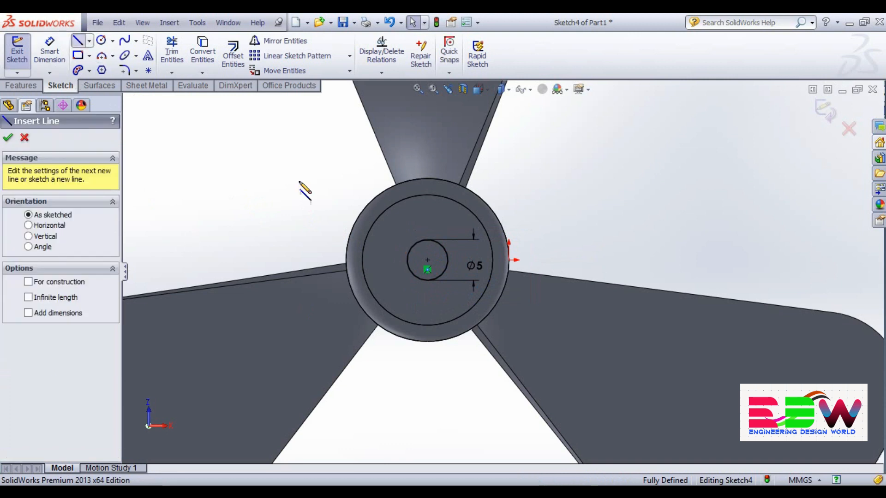
left_click(427, 280)
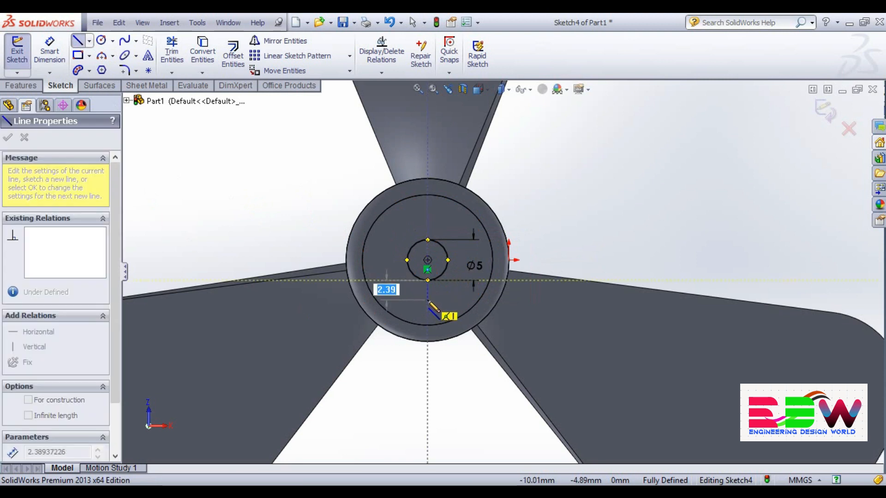
left_click(428, 301)
right_click(430, 301)
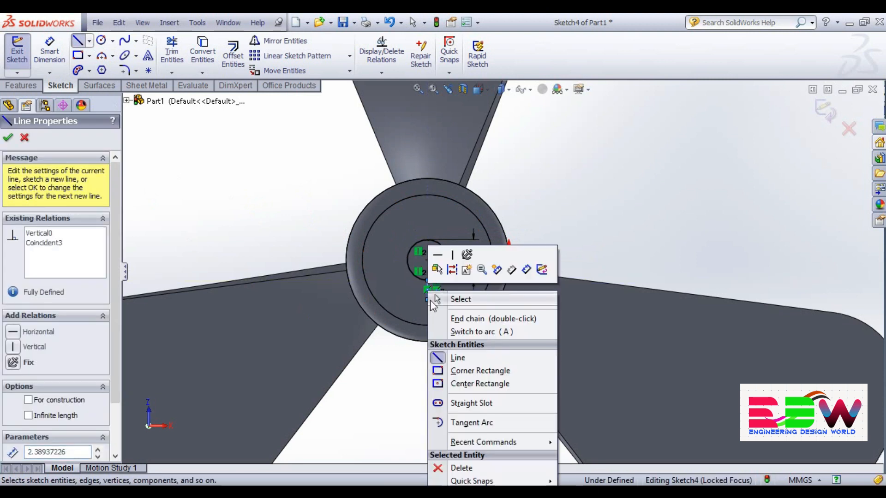
left_click(449, 300)
- Dimension the vertical line below the circle with a length of 1 mm
left_click(44, 55)
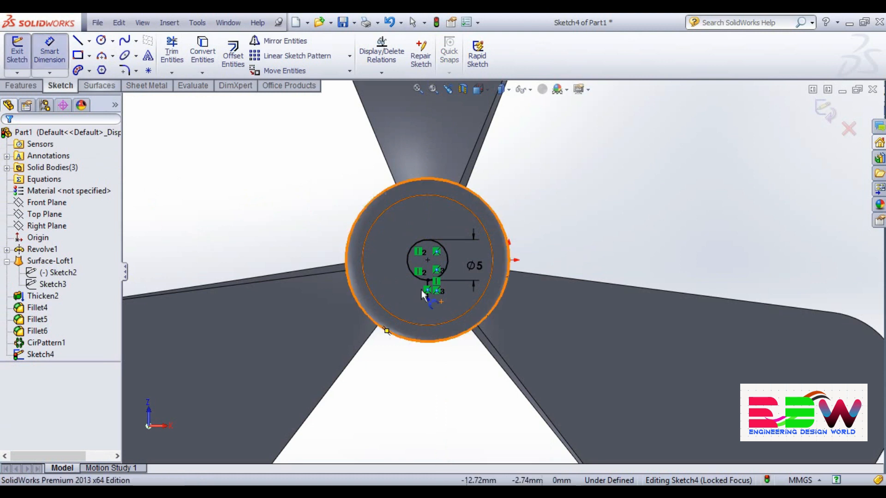
scroll(430, 295, "up", 2)
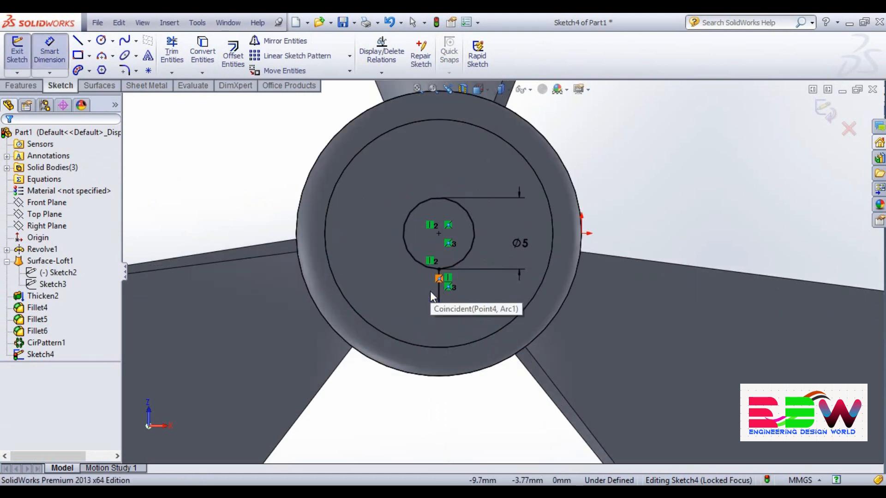
scroll(442, 285, "up", 1)
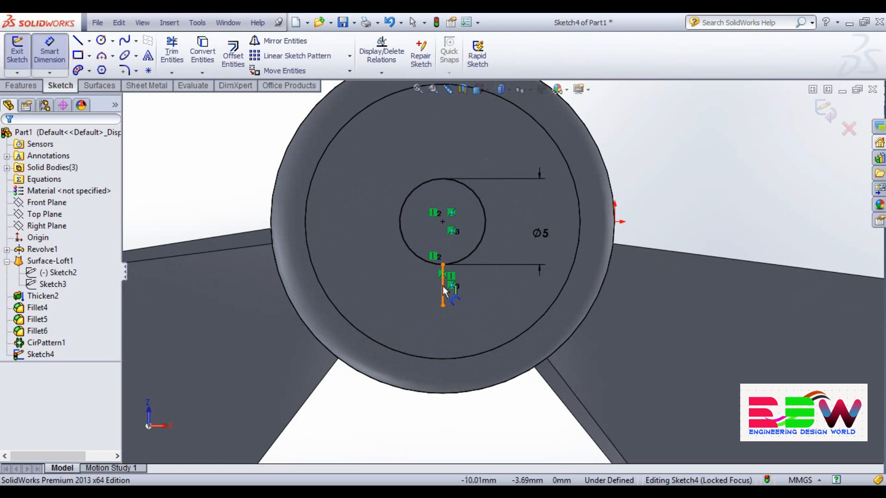
left_click(443, 289)
left_click(433, 285)
type("1")
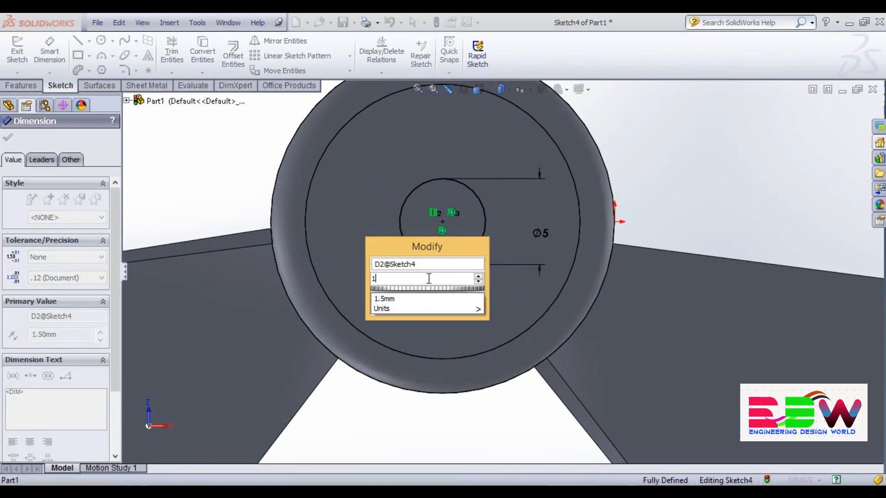
key("Return")
scroll(524, 256, "down", 4)
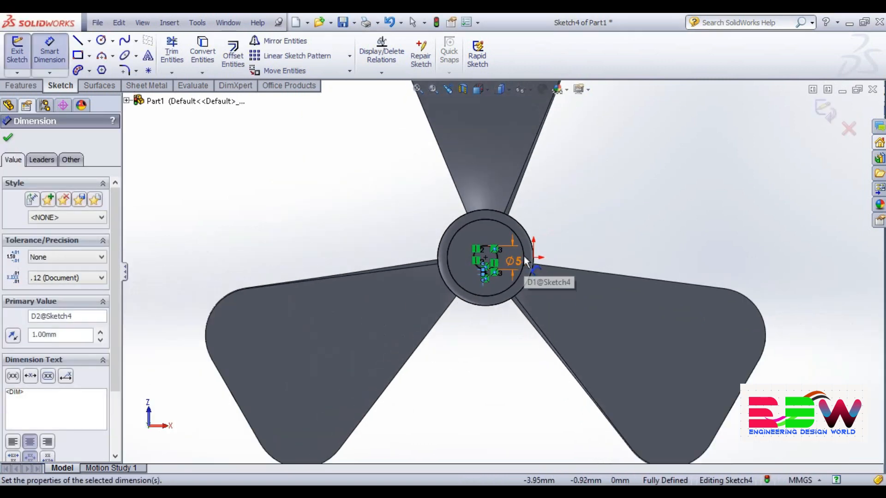
scroll(521, 256, "up", 4)
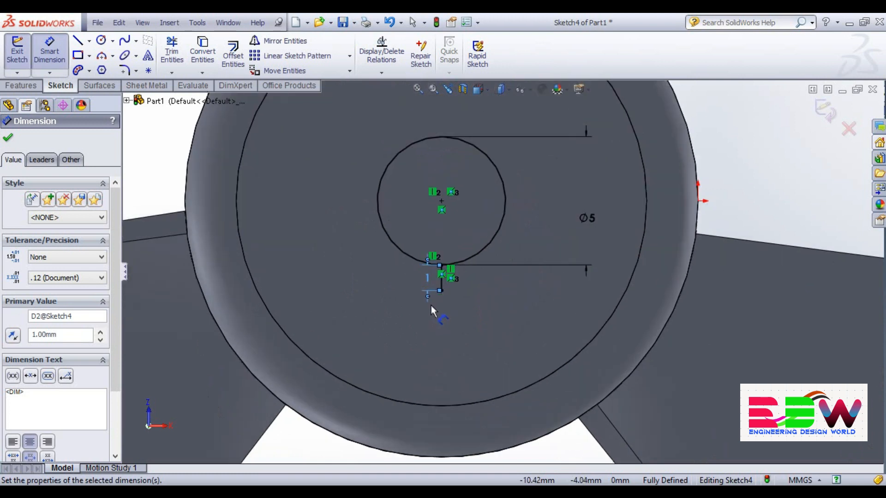
left_click(8, 137)
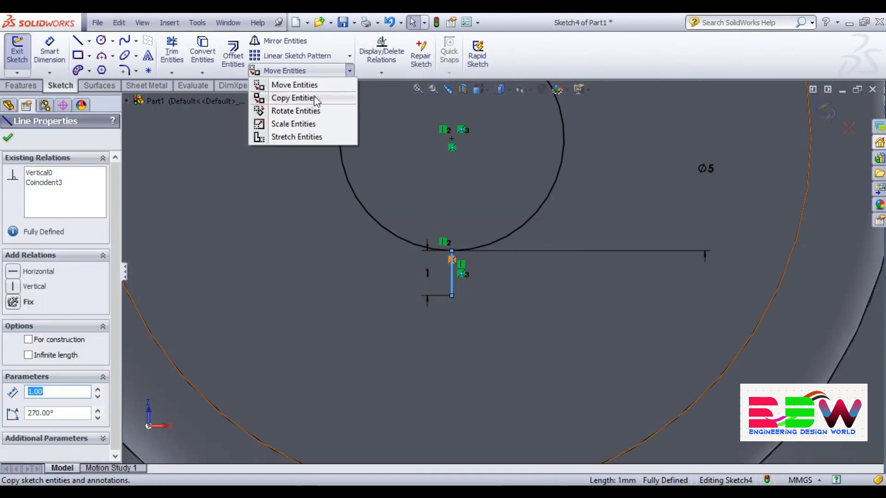
- Copy the vertical line about 0.37 mm to its right, using its midpoint as the base point and keeping relations
left_click(294, 98)
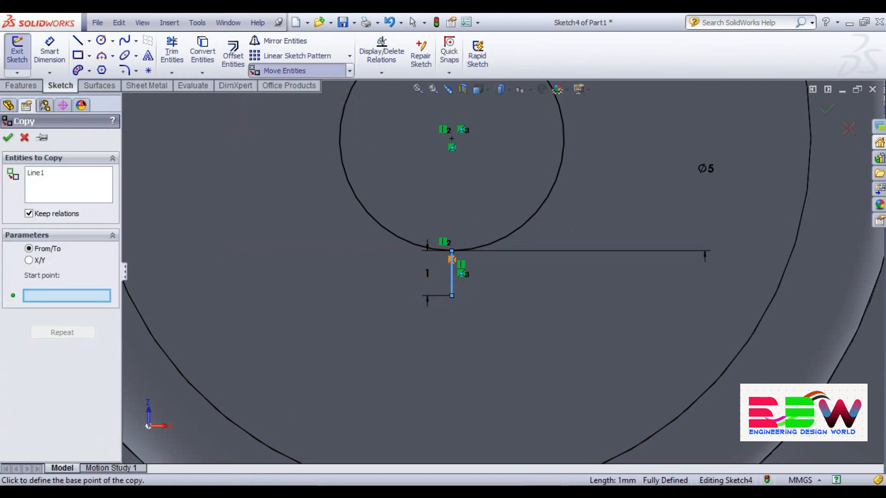
key("Escape")
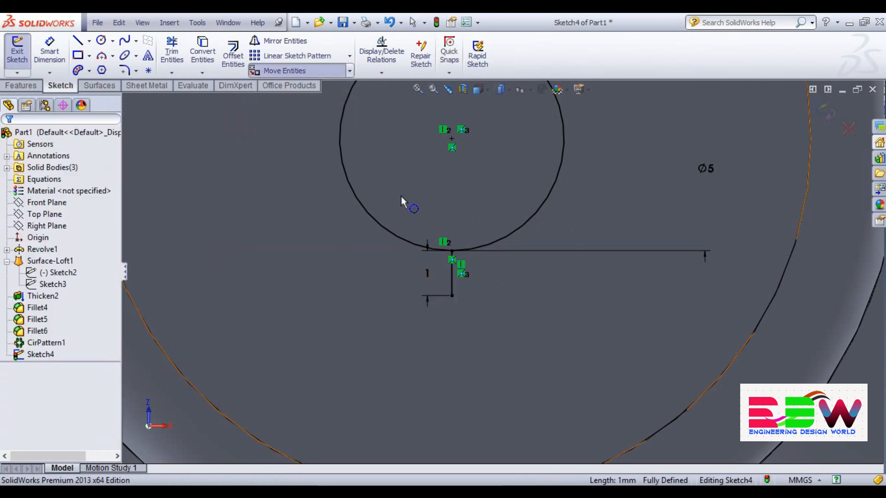
left_click(450, 278)
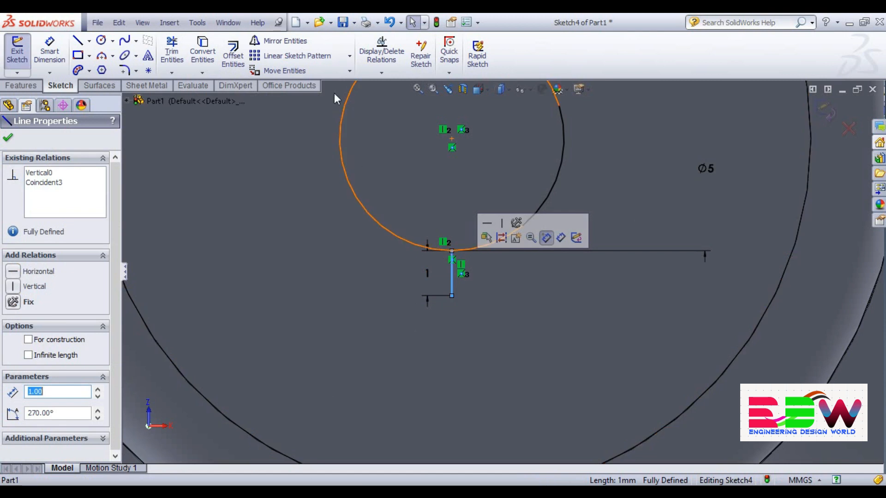
left_click(349, 70)
left_click(334, 99)
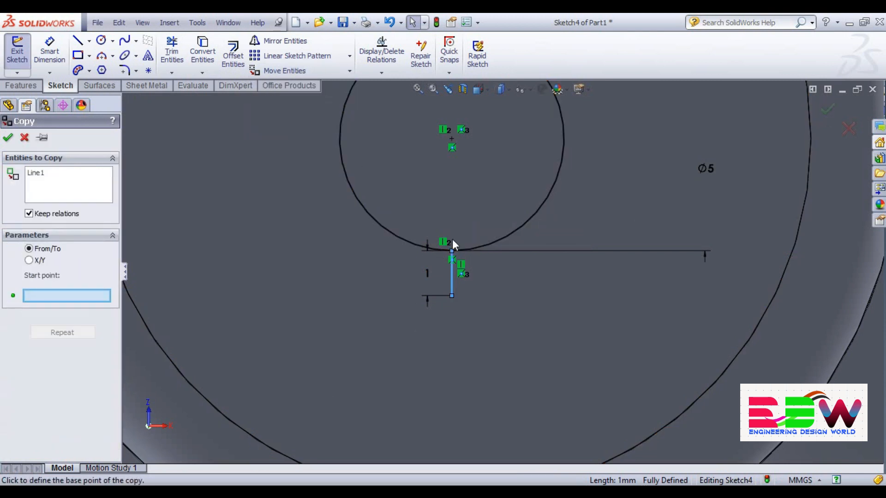
left_click(452, 274)
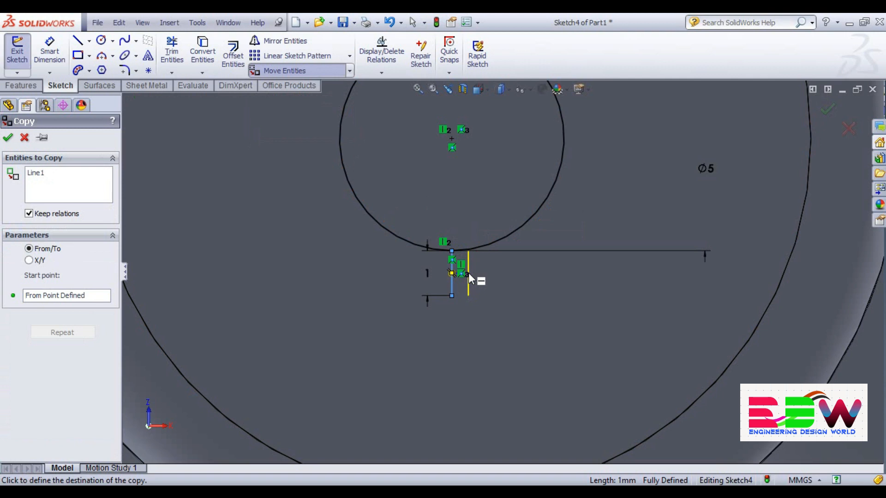
left_click(469, 273)
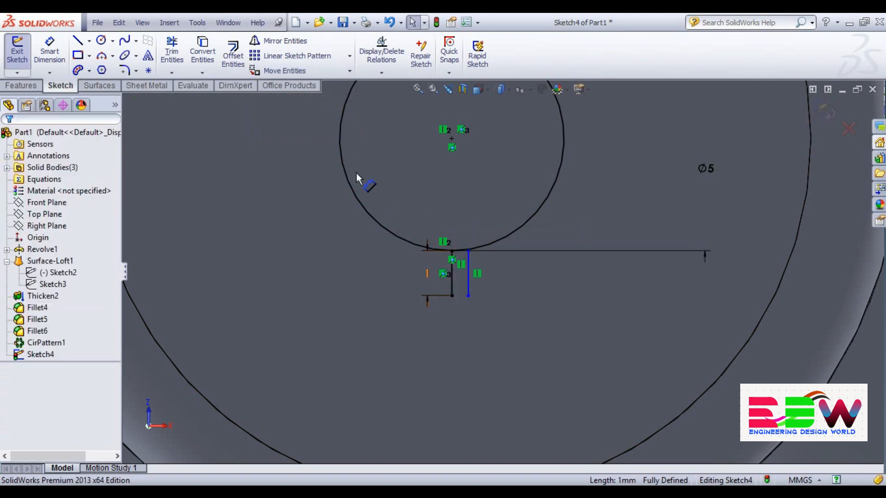
left_click(349, 70)
left_click(340, 97)
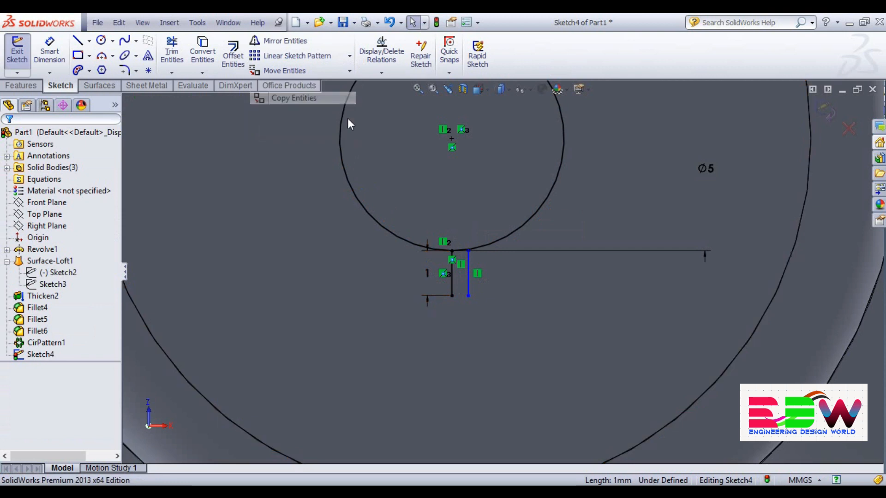
left_click(451, 277)
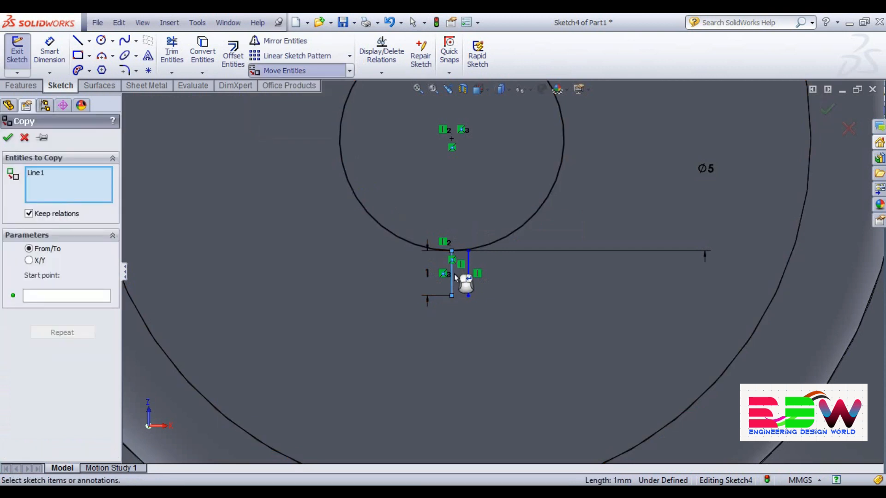
key("Escape")
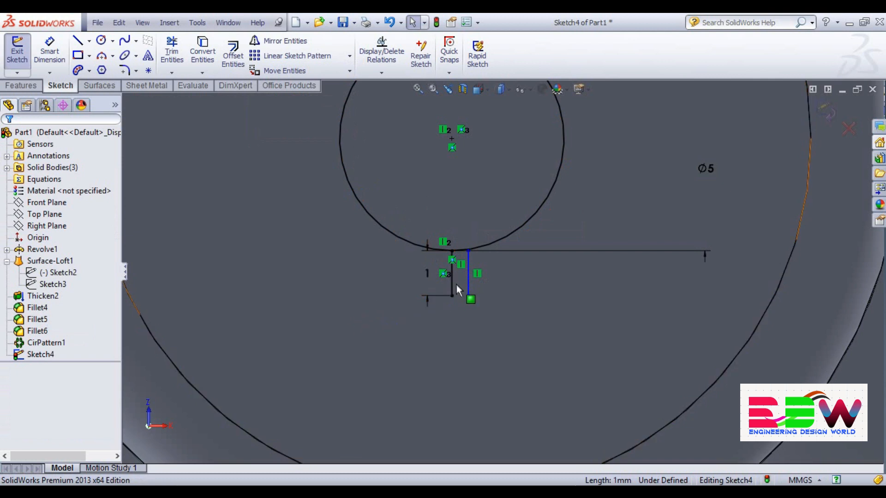
- Copy the original vertical line about 0.38 mm to its left, using its midpoint as the base point
left_click(452, 277)
left_click(349, 71)
left_click(325, 96)
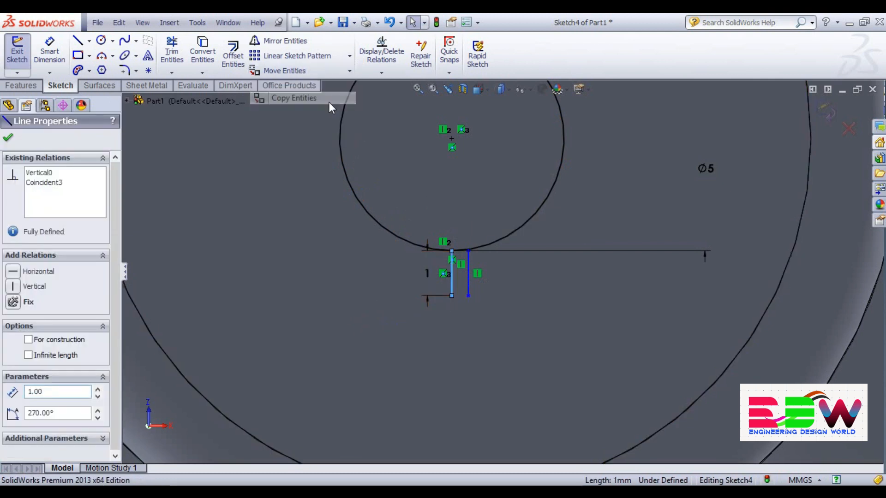
left_click(452, 273)
left_click(434, 272)
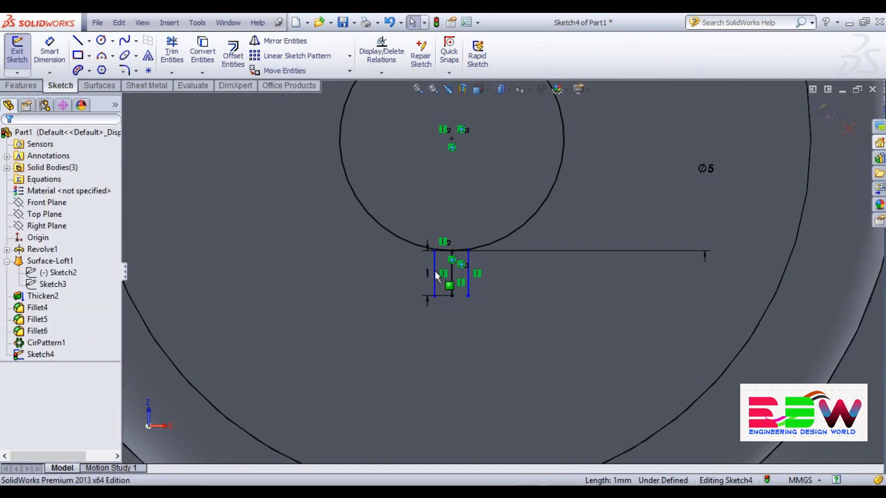
left_click(430, 272)
- Dimension the distance between the left copied line and the middle line as 0.5 mm
scroll(489, 272, "down", 3)
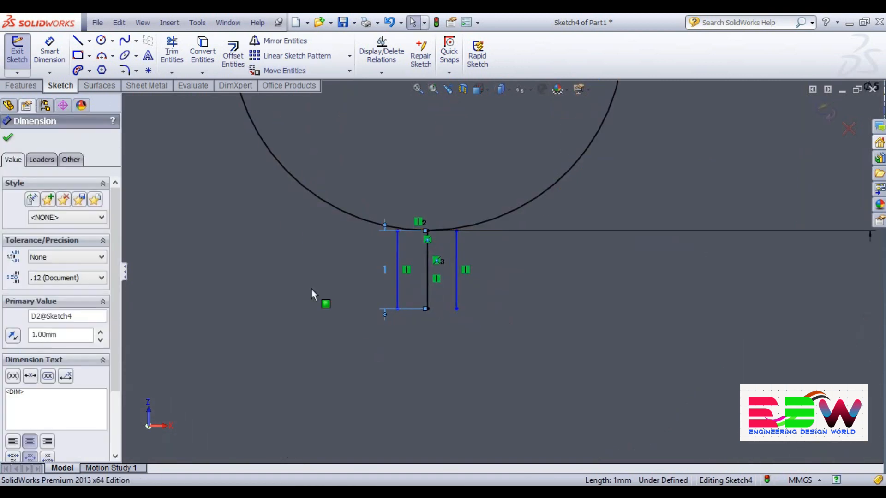
left_click(49, 51)
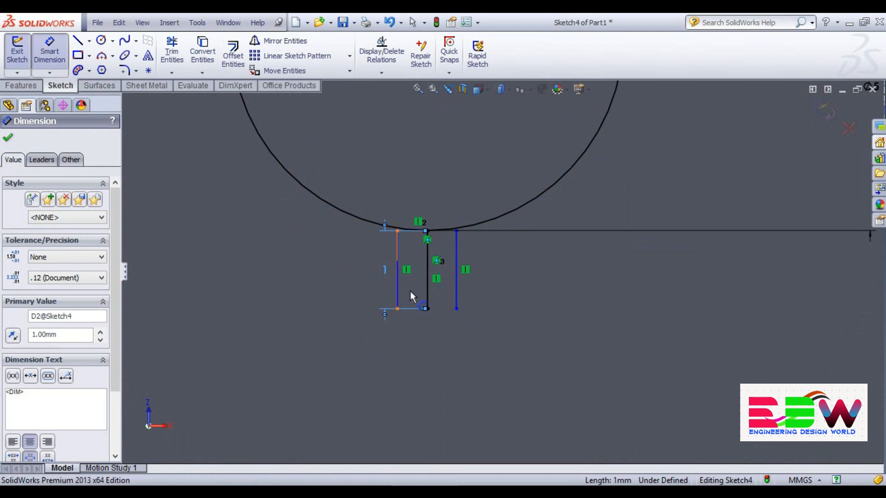
left_click(397, 310)
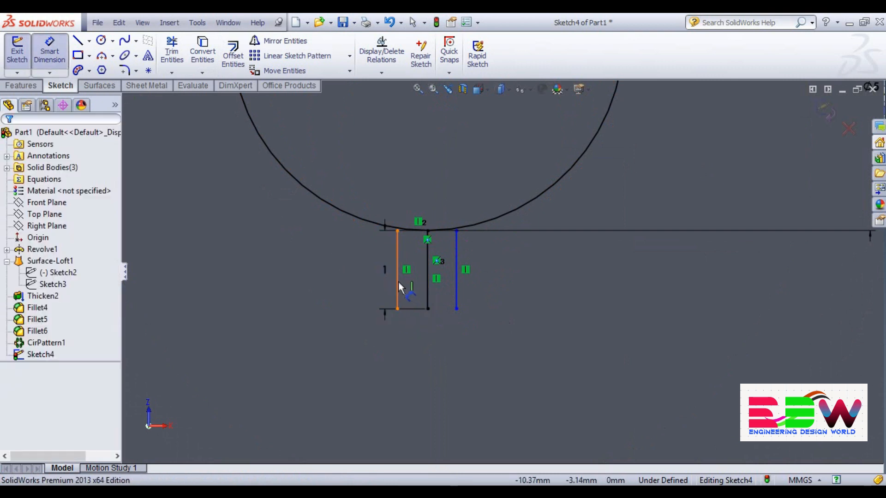
left_click(398, 292)
left_click(427, 292)
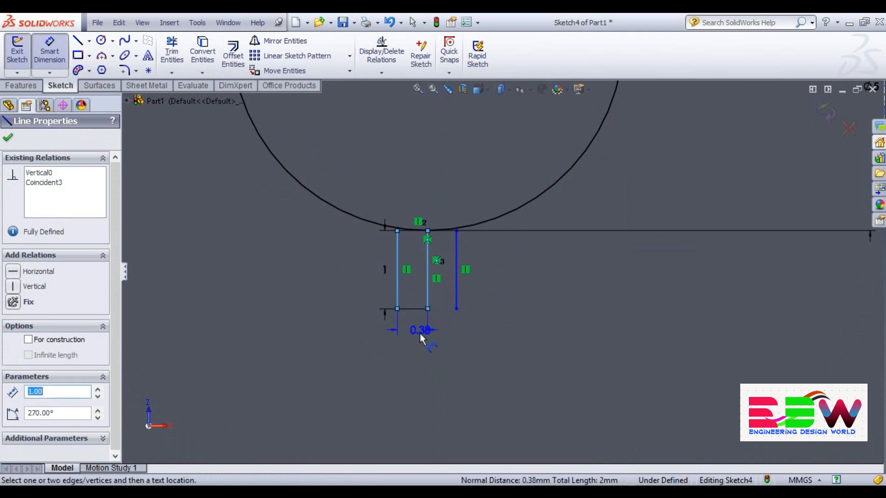
left_click(415, 339)
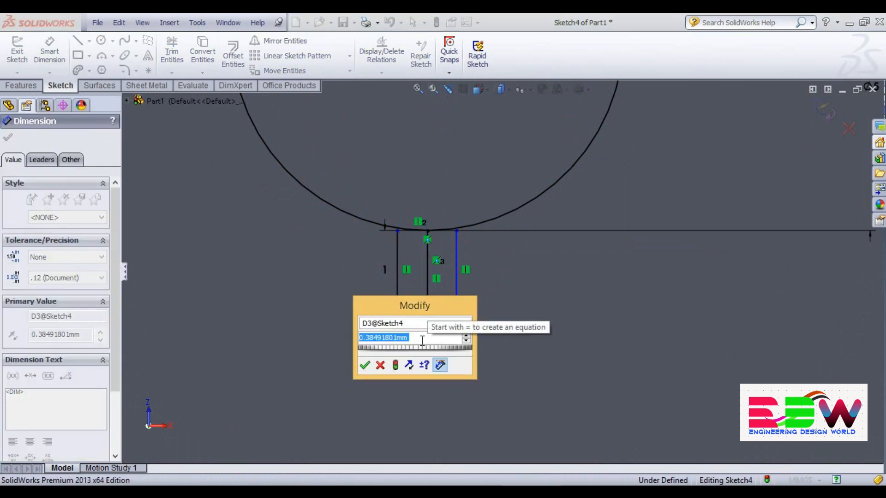
type(".5")
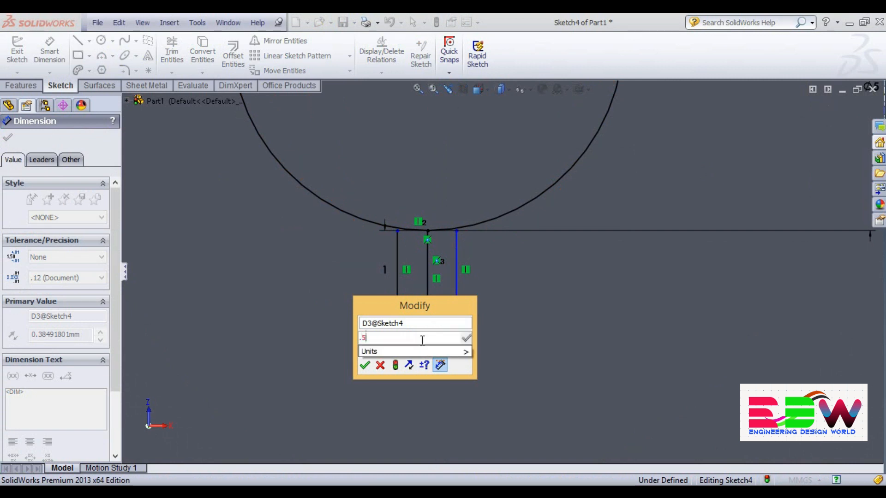
key("Return")
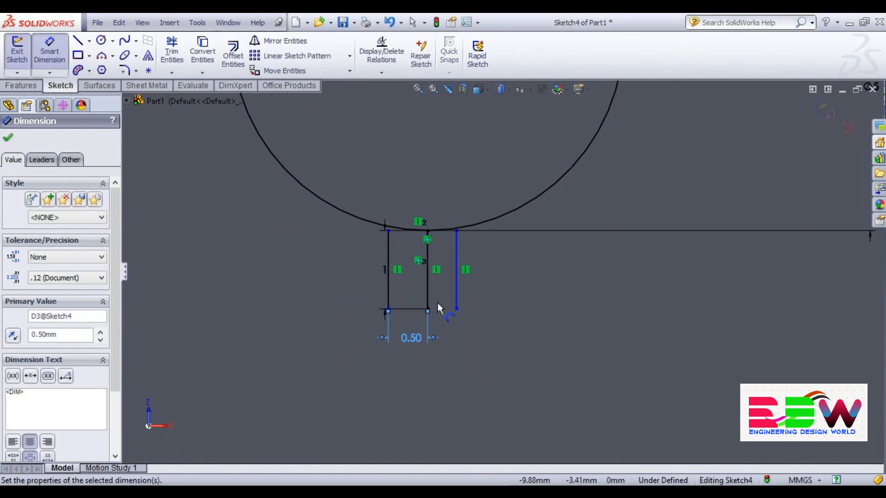
- Dimension the distance between the middle line and the right copied line as 0.5 mm
left_click(432, 296)
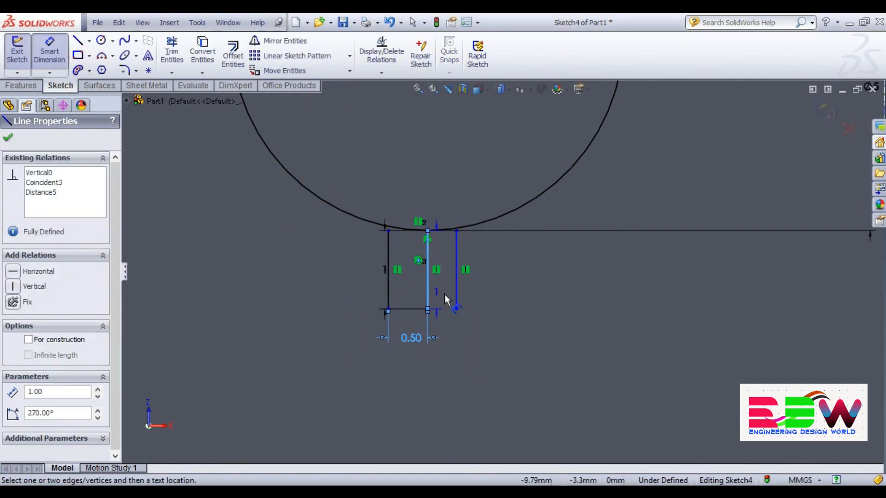
left_click(457, 296)
left_click(447, 336)
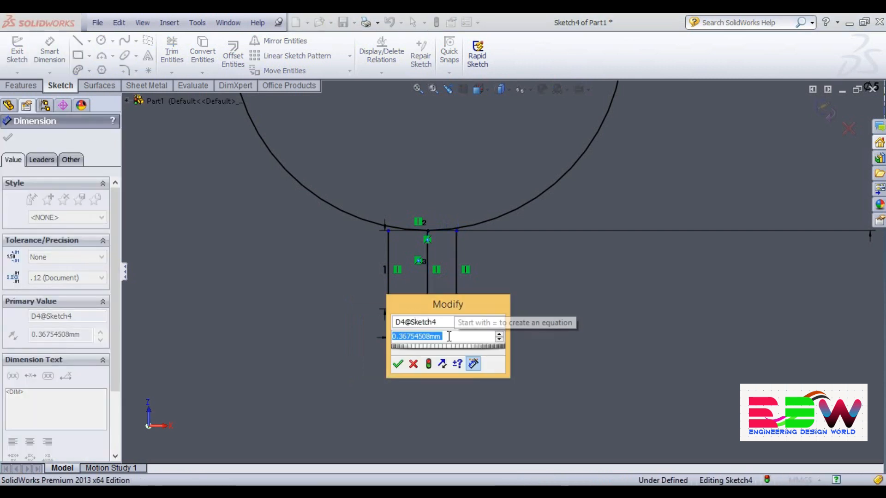
type(".5")
key("Return")
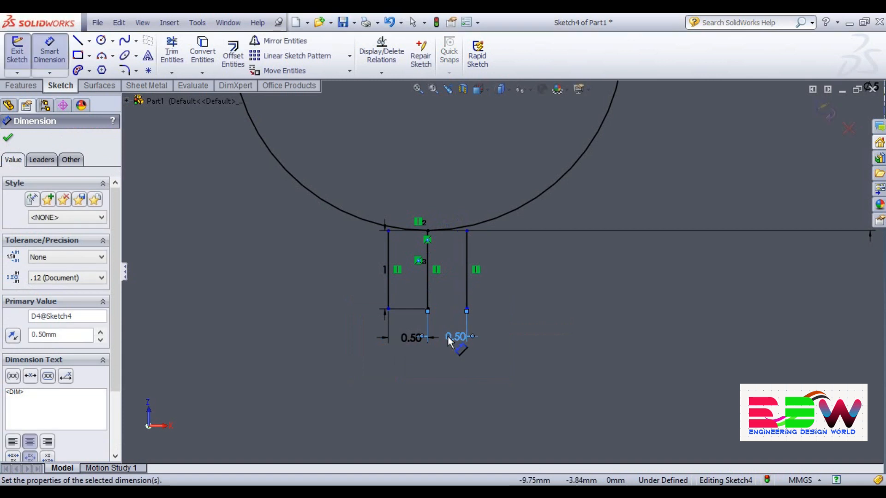
left_click(6, 139)
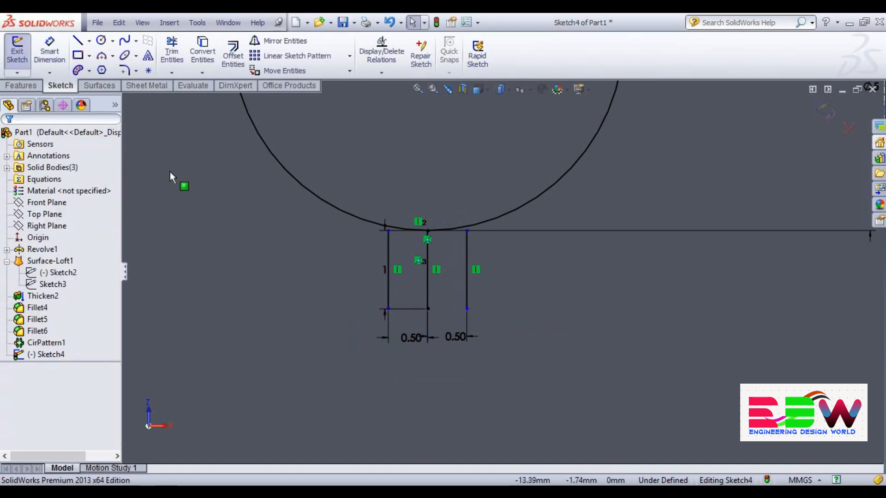
- Extend the upper ends of the two outer vertical keyway lines to the bore circle
scroll(507, 258, "down", 2)
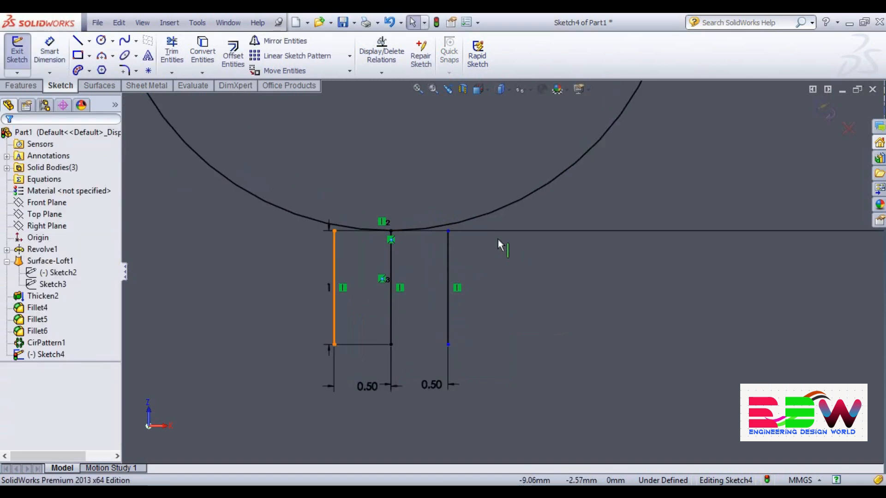
scroll(492, 240, "down", 2)
scroll(439, 250, "up", 3)
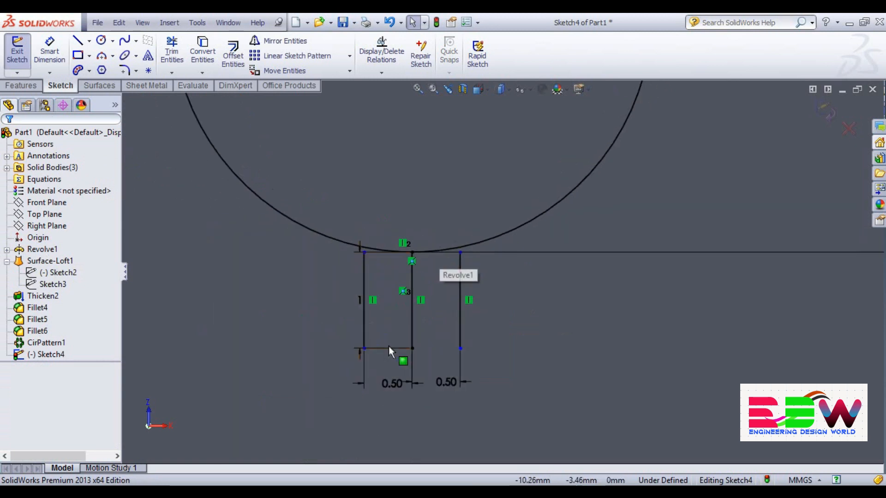
scroll(445, 275, "down", 1)
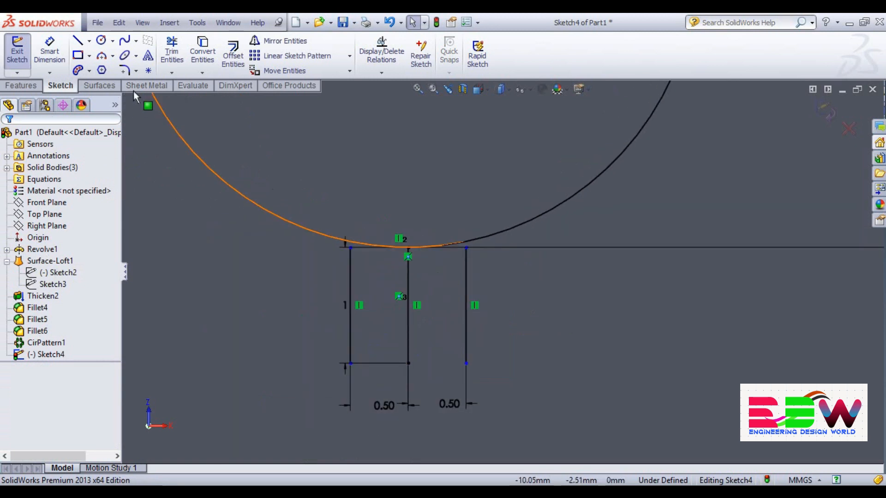
left_click(172, 73)
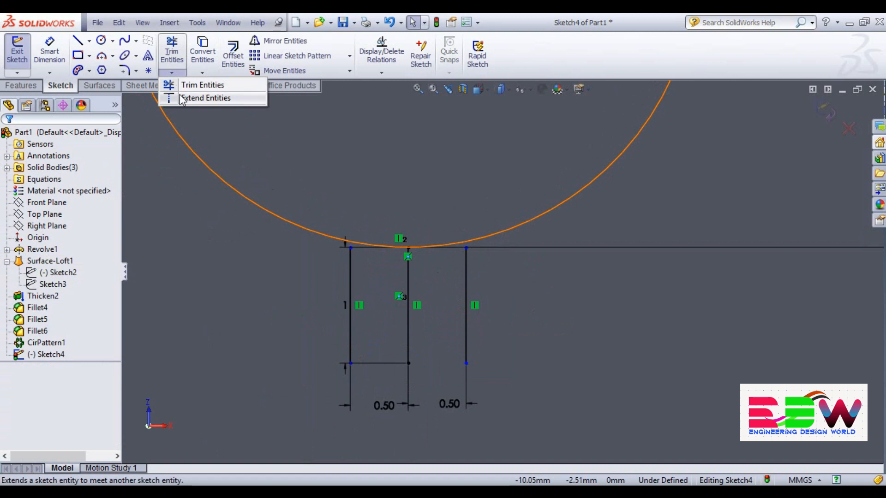
left_click(184, 96)
left_click(465, 281)
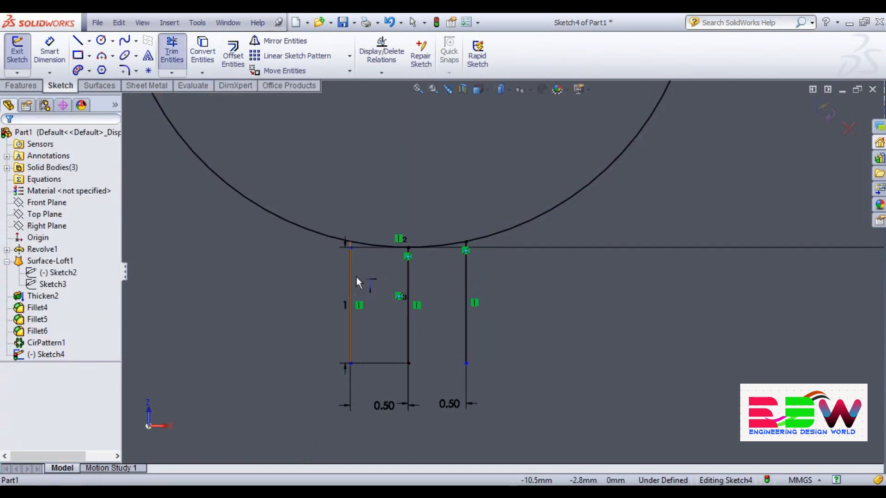
scroll(355, 260, "down", 4)
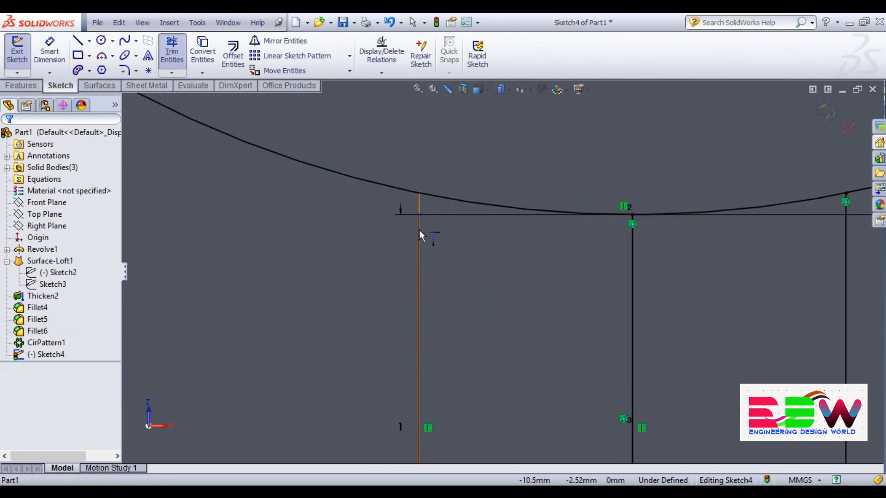
scroll(441, 279, "up", 8)
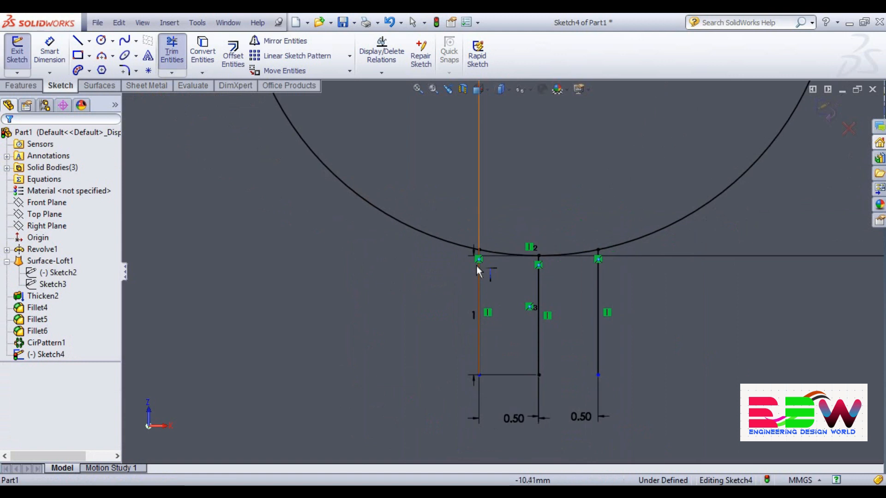
scroll(652, 340, "up", 1)
scroll(637, 333, "down", 1)
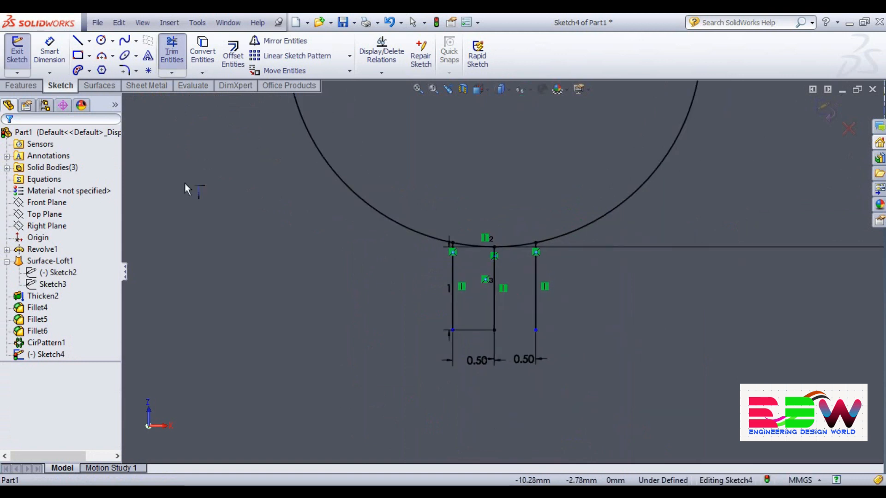
- Draw a horizontal line joining the lower endpoints of the two outer keyway lines
left_click(78, 41)
left_click_drag(452, 330, 536, 330)
right_click(538, 332)
left_click(565, 334)
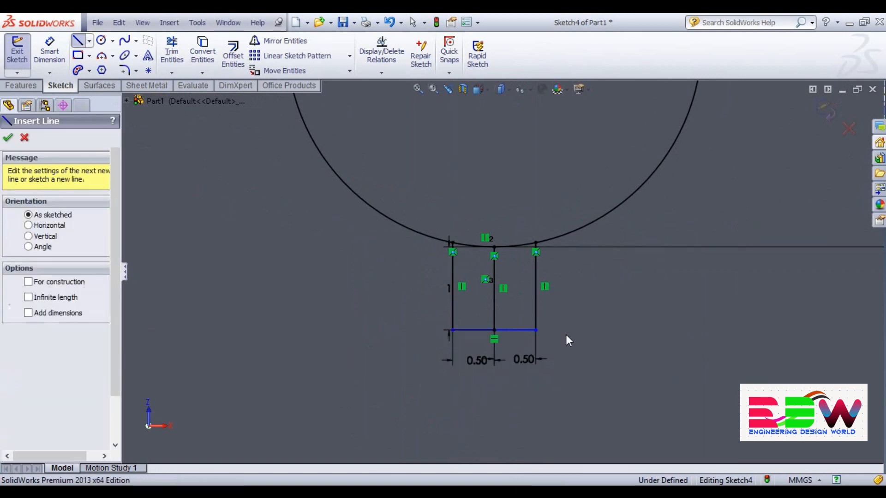
- Delete the middle vertical line of the keyway, including its associated dimensions
left_click(494, 281)
right_click(494, 281)
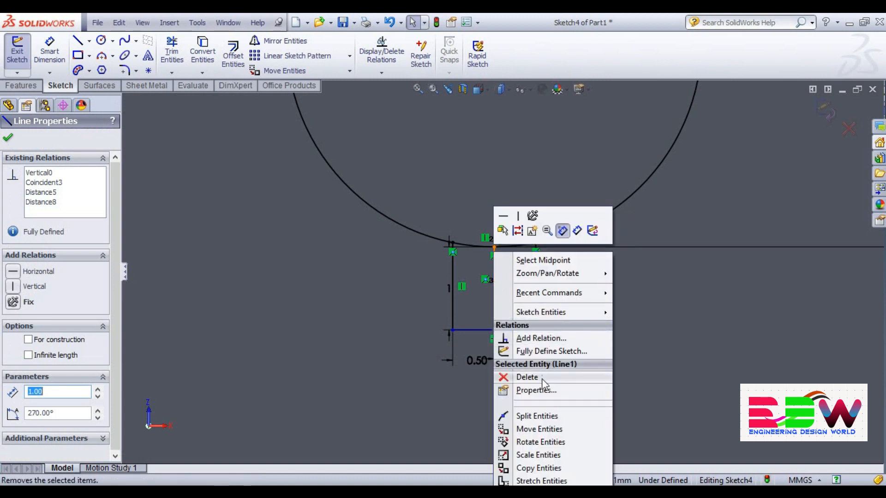
left_click(527, 378)
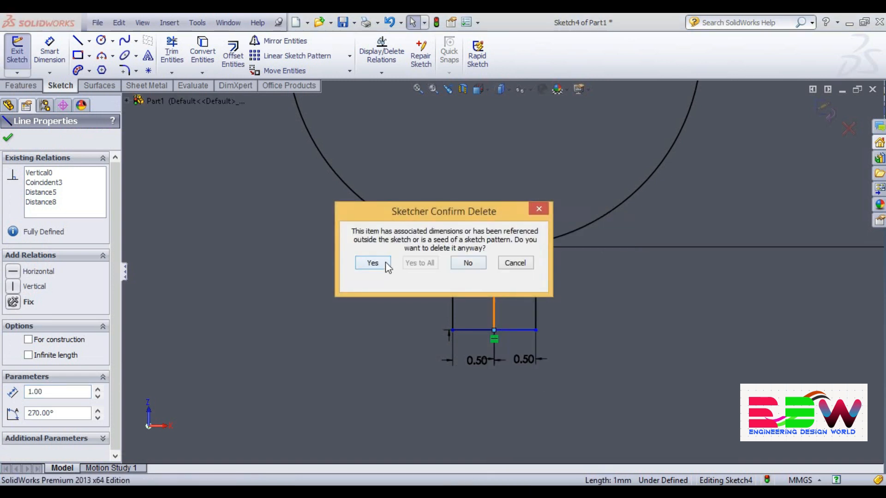
left_click(385, 264)
scroll(579, 301, "up", 3)
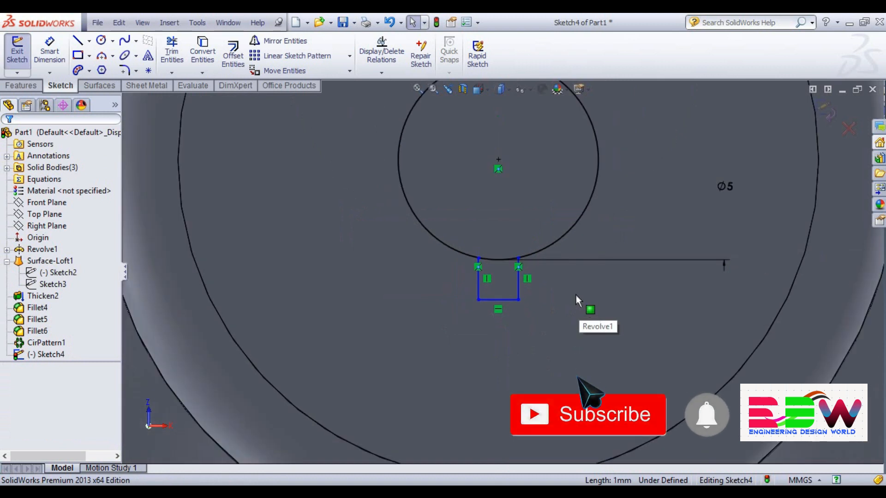
- Trim away the bore circle's arc between the two keyway sides with Power trim
left_click(173, 51)
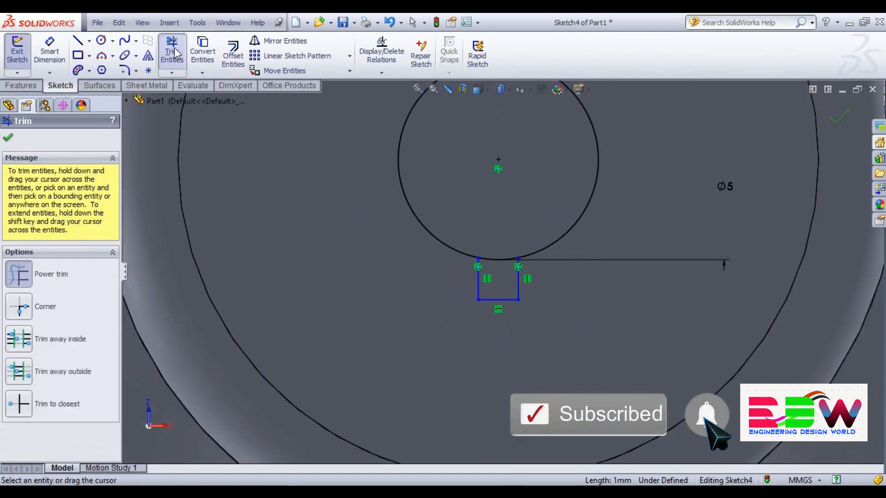
left_click_drag(500, 268, 498, 277)
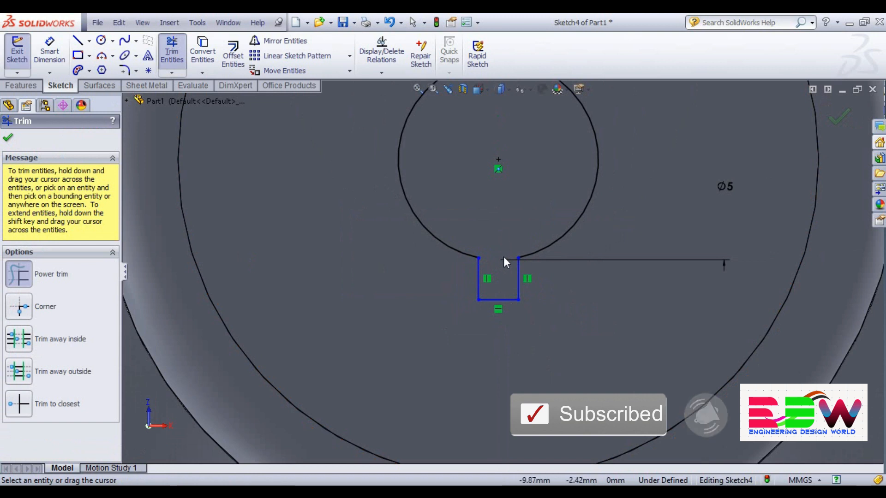
scroll(503, 257, "up", 4)
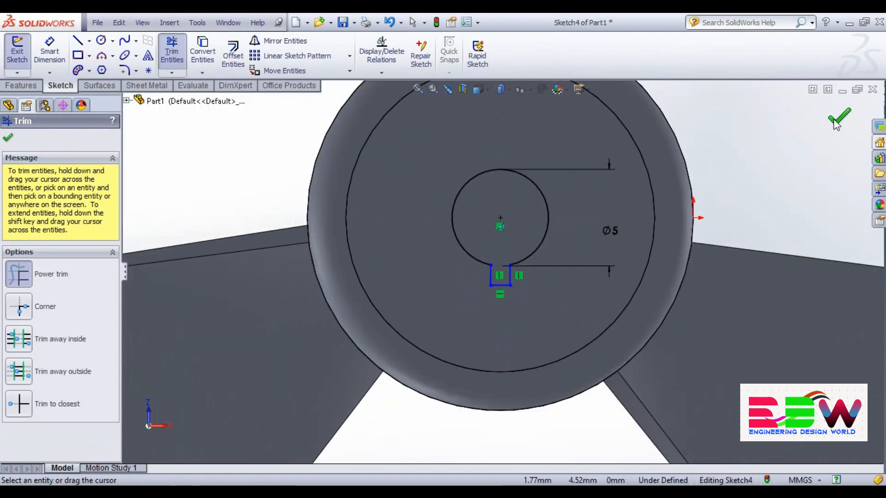
left_click(836, 121)
- Cut-extrude the bore and keyway profile into the hub as a blind cut 8 mm deep
scroll(762, 162, "up", 4)
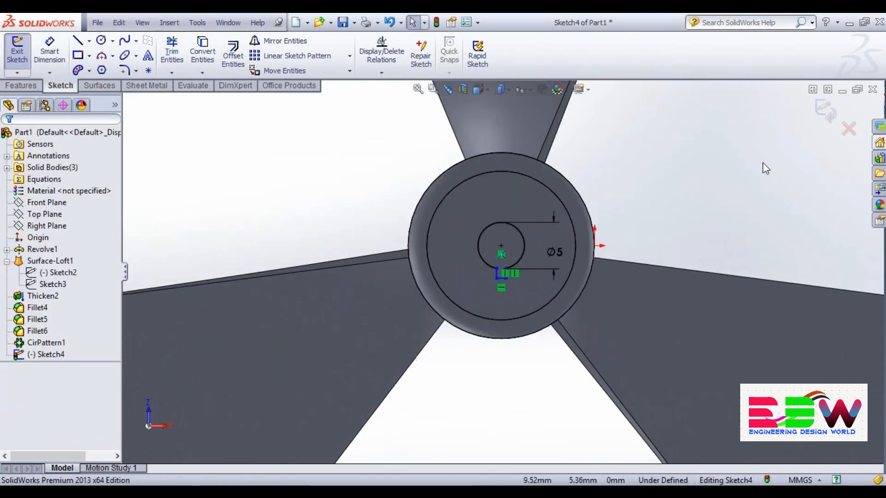
left_click(26, 87)
left_click(186, 54)
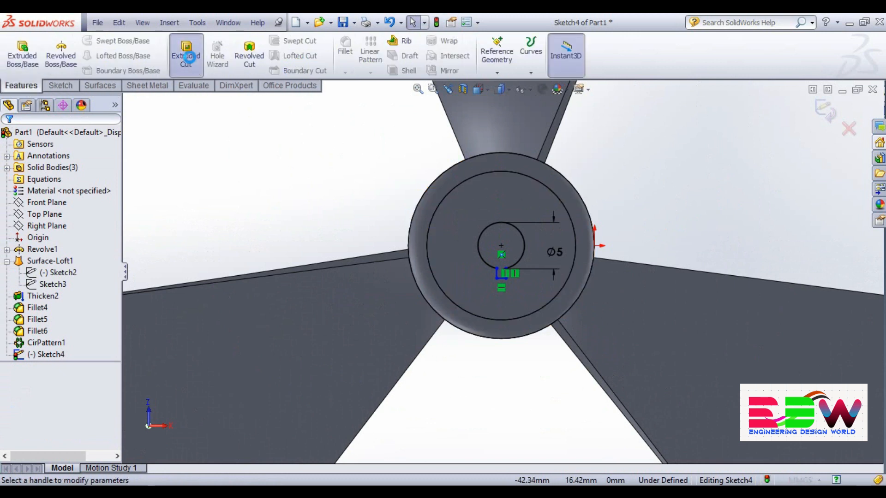
middle_click_drag(340, 184, 308, 171)
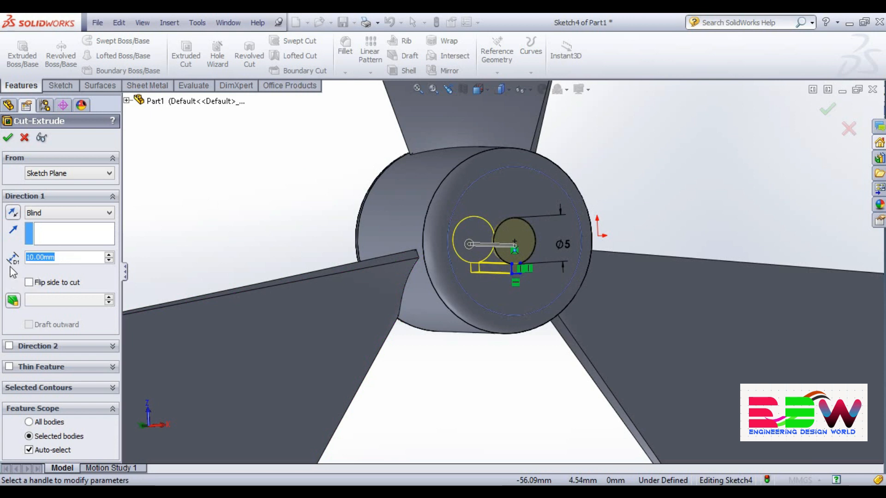
type("8")
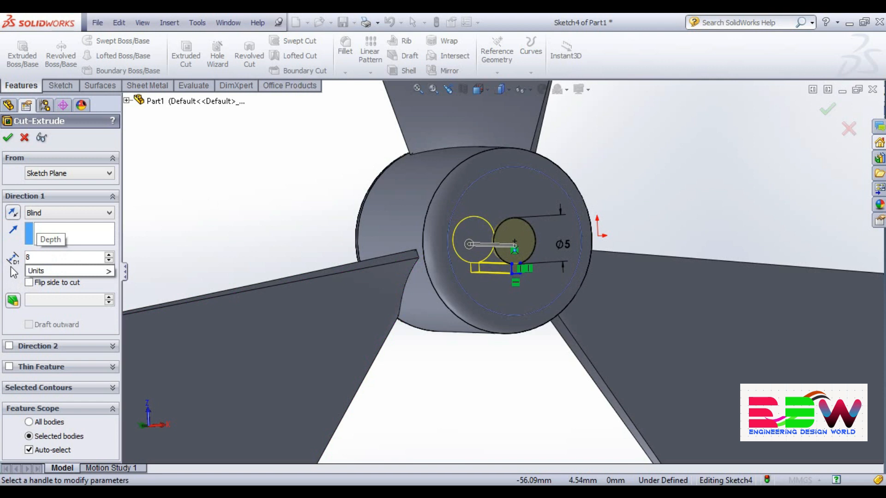
key("Return")
left_click(7, 137)
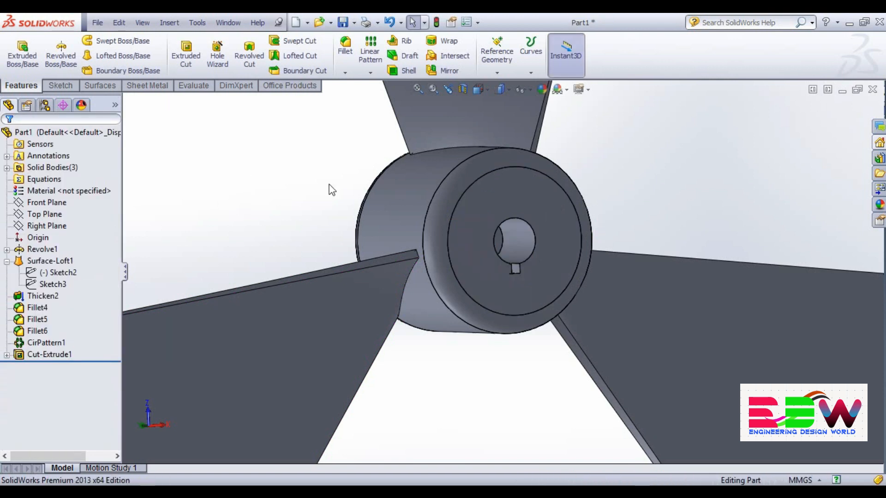
- Start editing the whole part's appearance and browse the Steel appearances in the Metal category
mouse_move(698, 173)
middle_mouse_down()
mouse_move(635, 186)
mouse_move(702, 192)
mouse_move(686, 210)
mouse_move(680, 152)
mouse_move(669, 157)
middle_mouse_up()
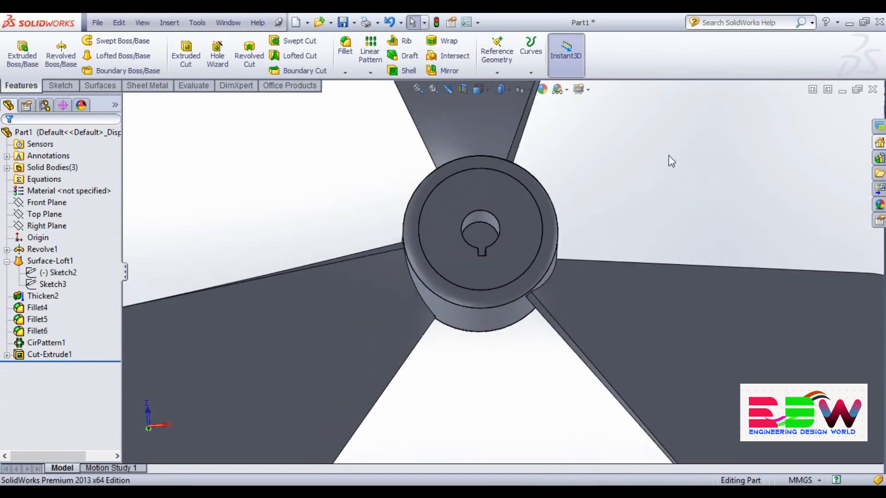
key("f")
middle_click_drag(405, 203, 526, 176)
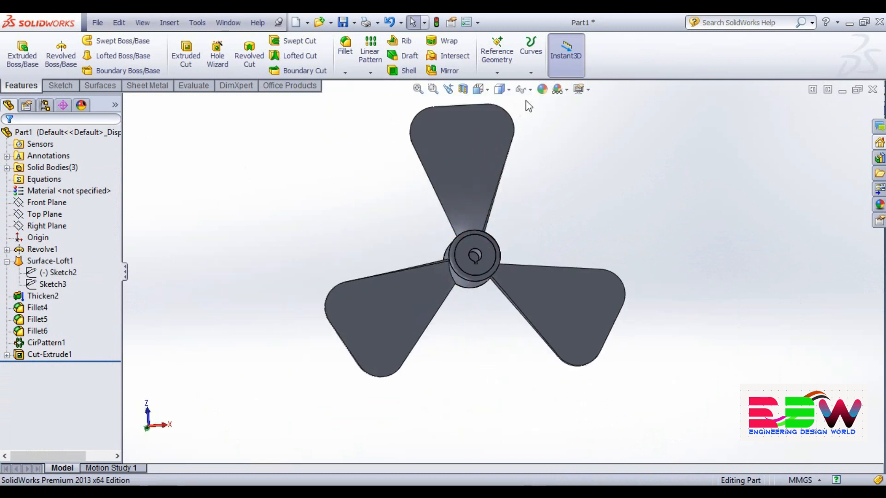
left_click(542, 89)
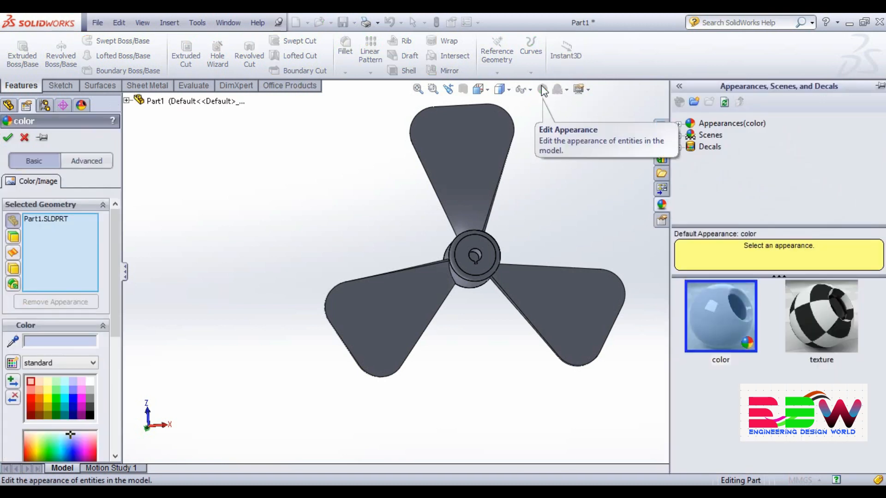
left_click(679, 123)
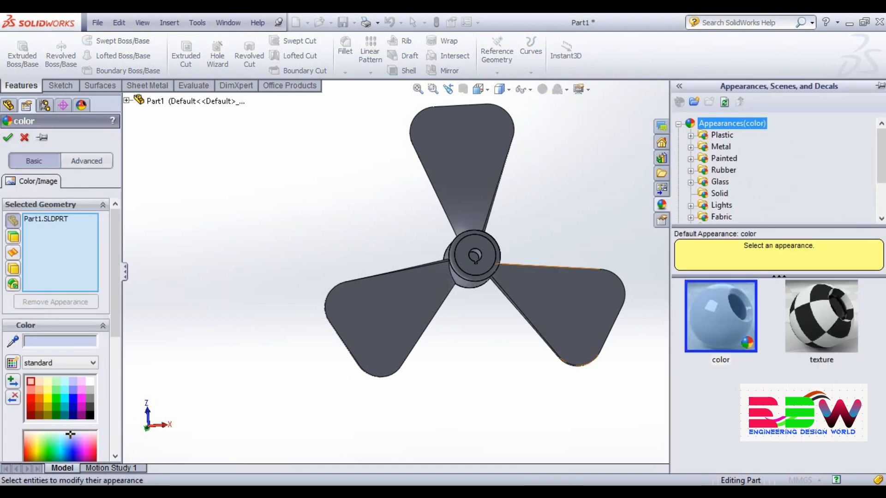
double_click(719, 147)
left_click(730, 135)
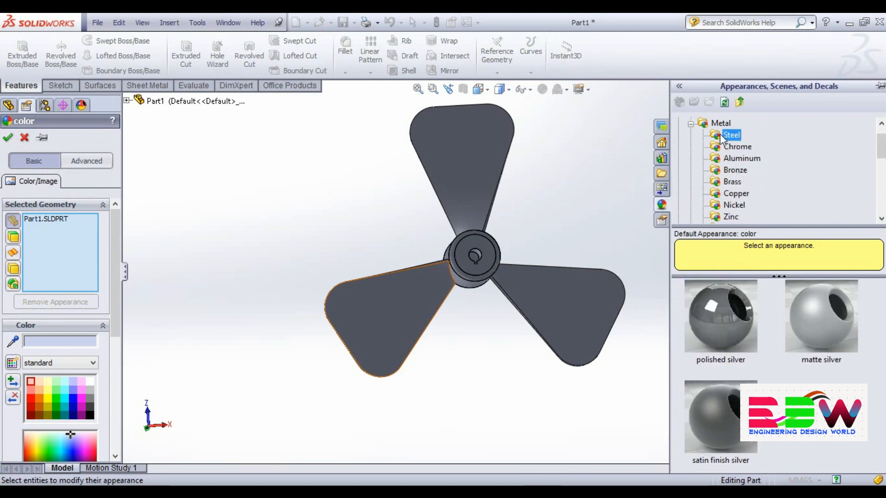
scroll(794, 333, "down", 2)
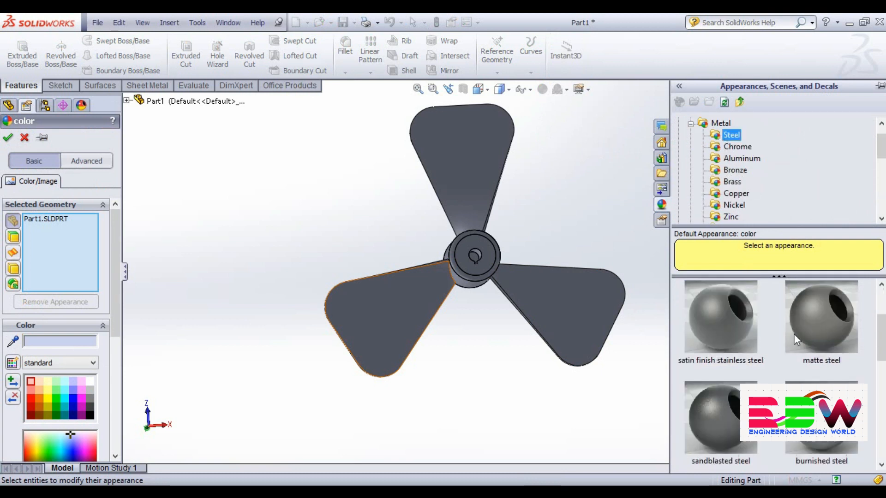
scroll(812, 326, "down", 4)
scroll(812, 325, "up", 2)
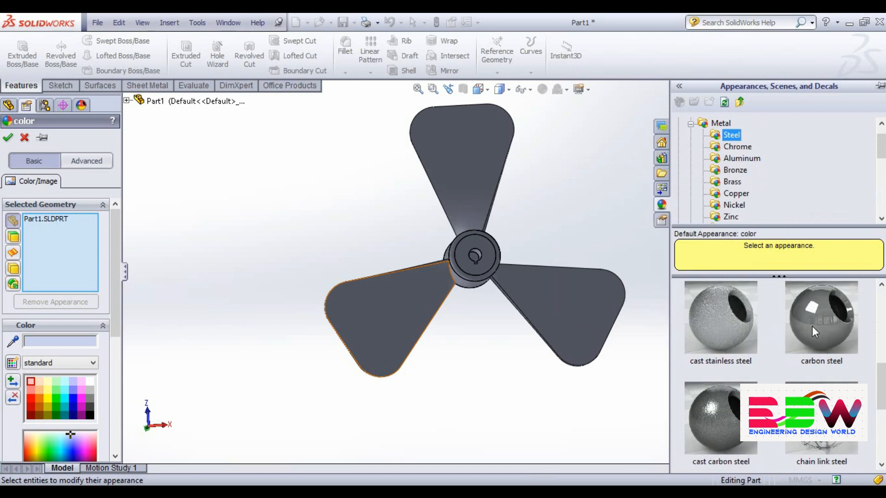
scroll(812, 326, "down", 2)
- Try the machined steel, stainless steel treadplate and stainless steel knurled appearances on the whole part
left_click(729, 325)
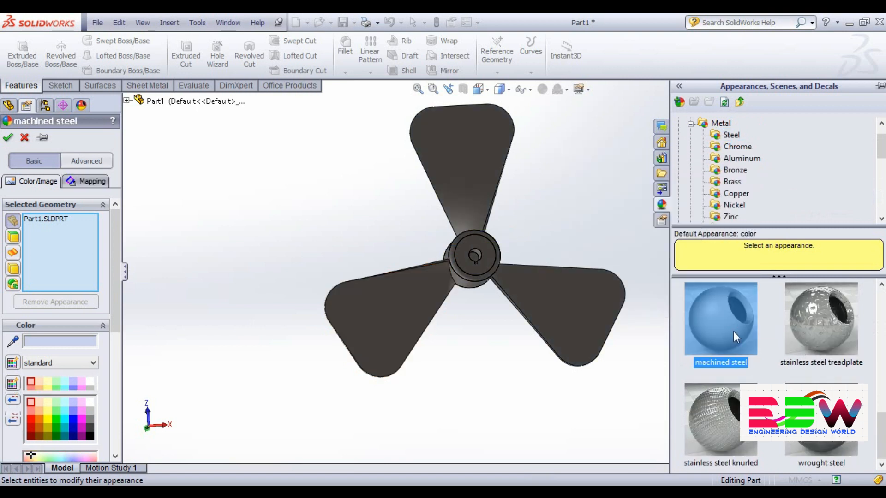
left_click(824, 328)
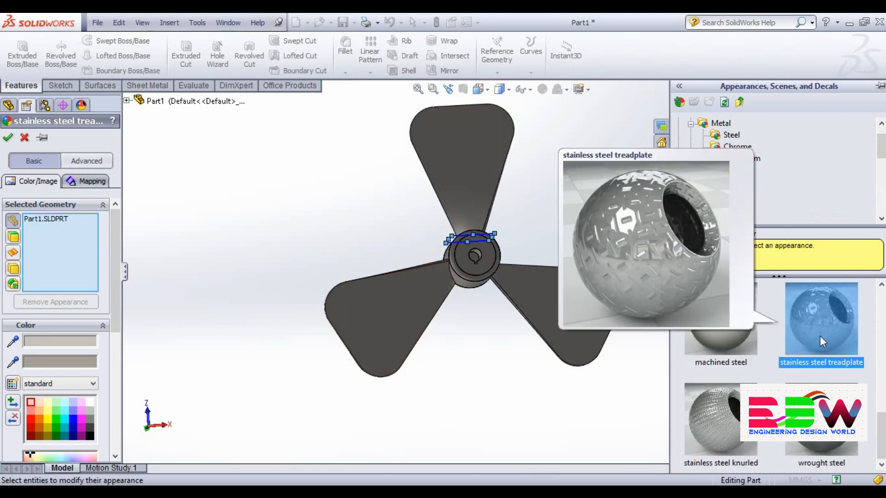
left_click(714, 406)
- Apply the brushed steel appearance to the whole part and colour it bright green
scroll(715, 406, "up", 4)
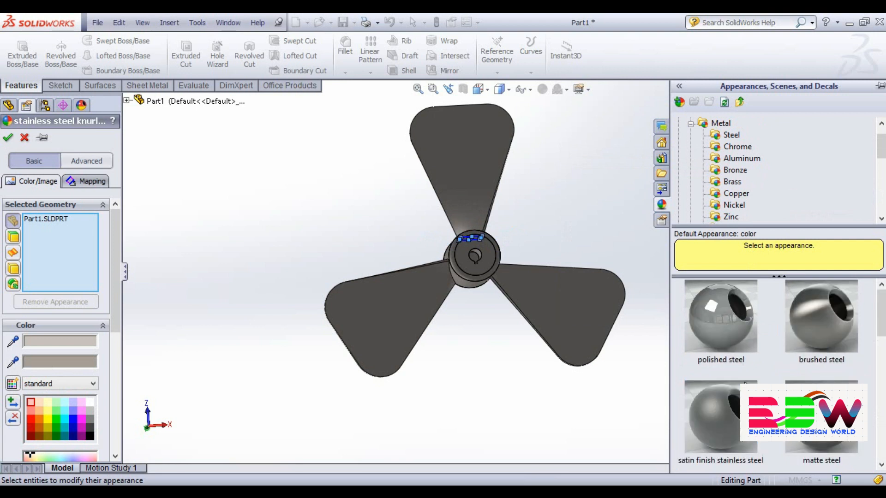
left_click(832, 331)
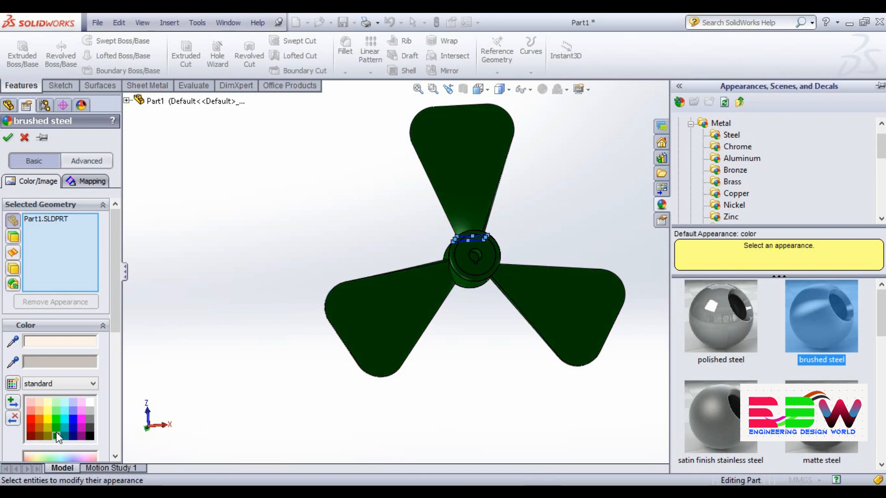
left_click(58, 412)
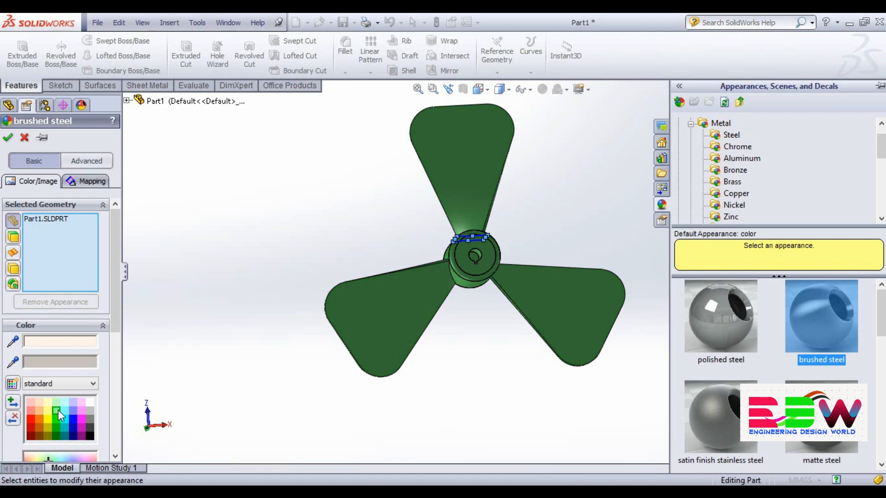
left_click(58, 419)
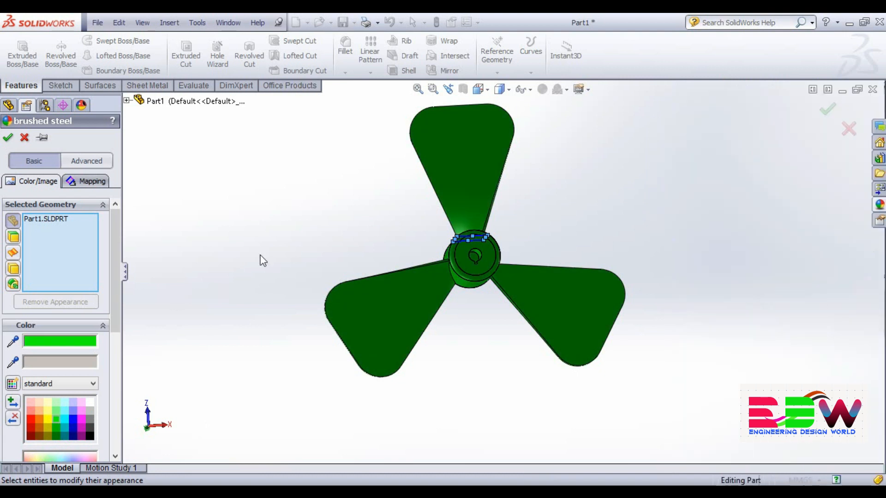
middle_click_drag(263, 252, 485, 313)
scroll(342, 367, "up", 1)
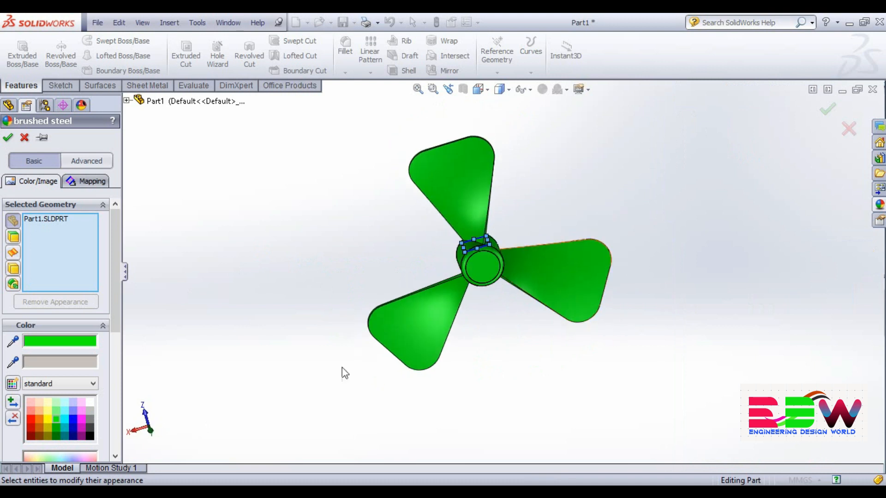
left_click(820, 110)
- Examine the green propeller's blades, hub and keyed bore from several angles and distances
middle_click_drag(757, 182, 542, 110)
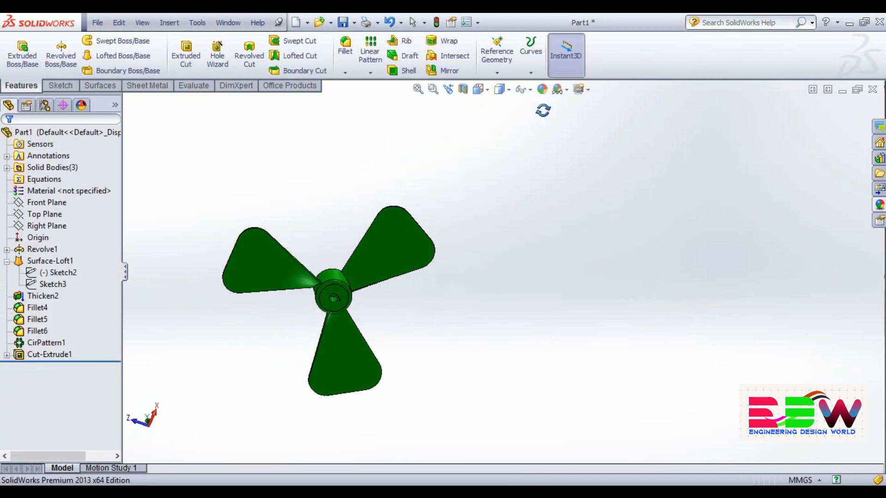
scroll(461, 251, "down", 2)
scroll(185, 324, "up", 4)
scroll(243, 316, "down", 1)
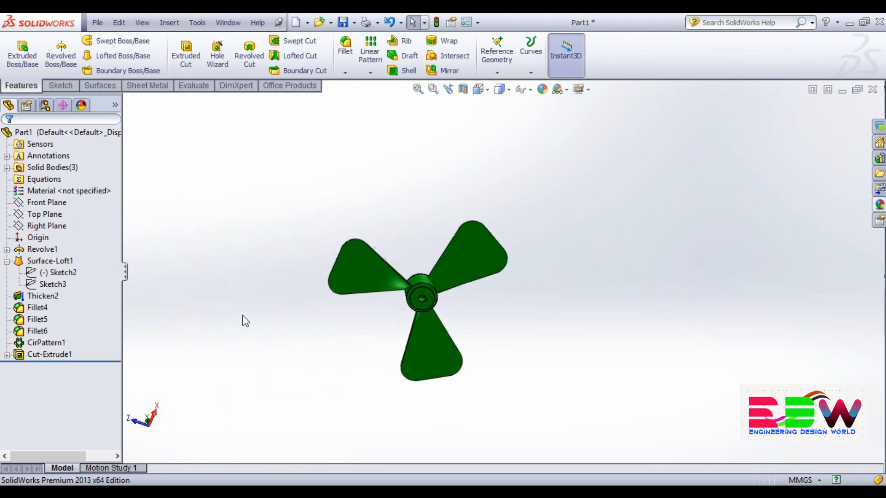
scroll(243, 316, "down", 2)
scroll(592, 287, "down", 3)
middle_click_drag(542, 233, 576, 243)
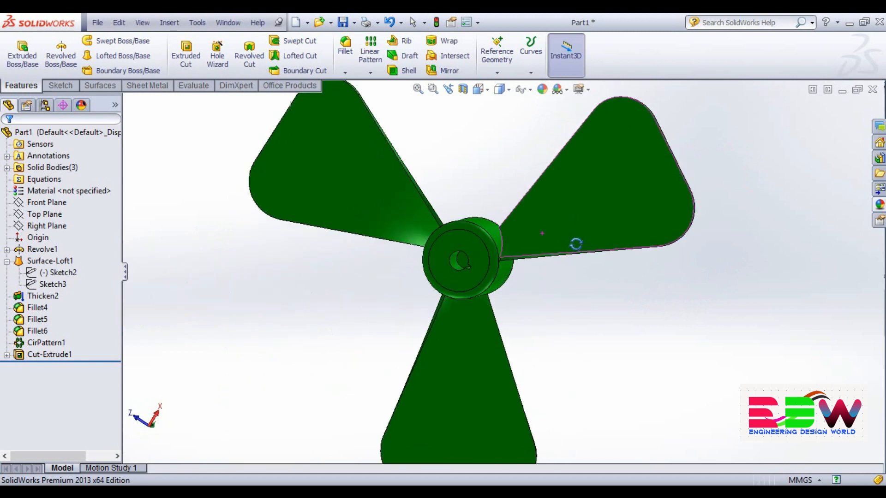
scroll(547, 308, "up", 3)
scroll(549, 307, "down", 2)
scroll(551, 310, "up", 2)
middle_click_drag(554, 313, 674, 302)
middle_click_drag(669, 251, 475, 252)
scroll(395, 279, "down", 2)
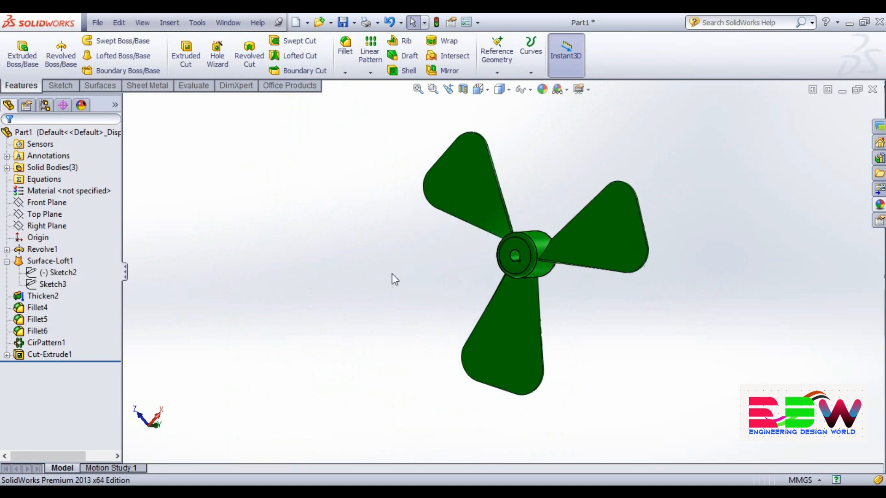